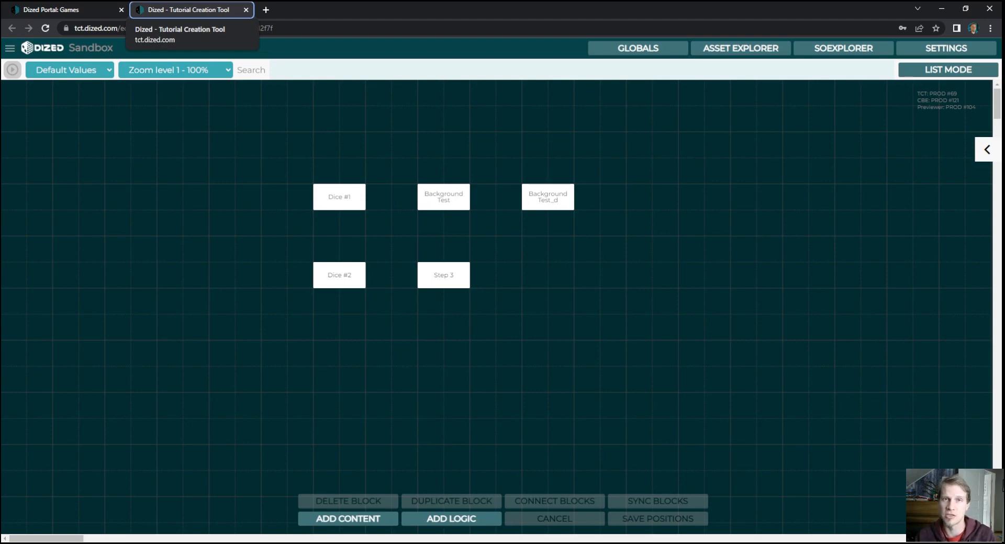
pyautogui.hotkey('ctrl', 'l')
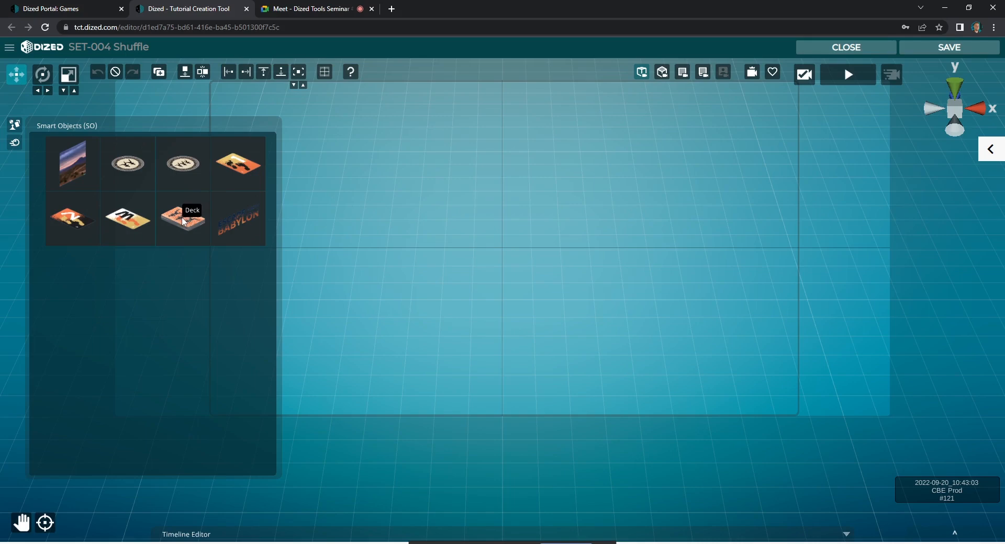
# - Place the Deck smart object at the centre of the scene and hide the smart objects list
pyautogui.moveTo(184, 221); pyautogui.dragTo(503, 252)
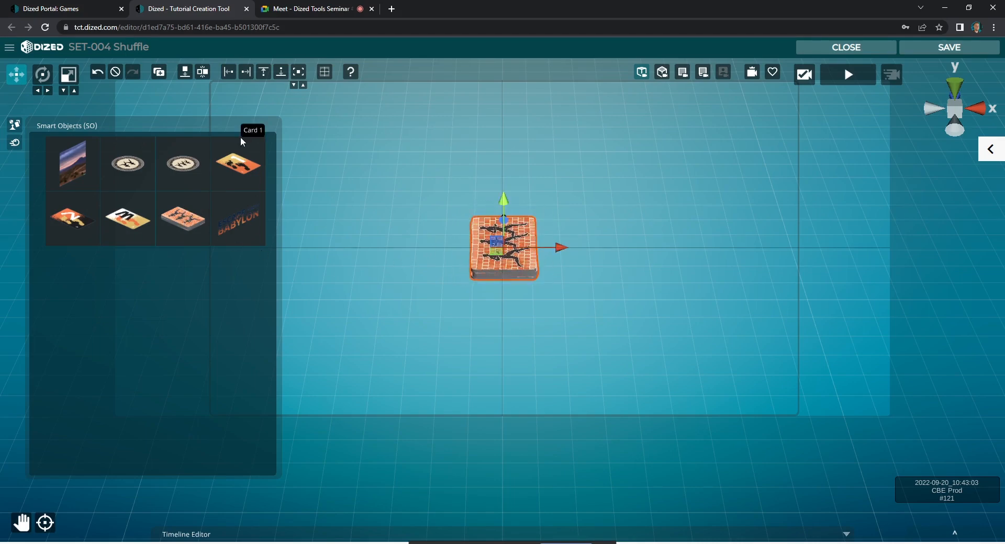
pyautogui.click(16, 125)
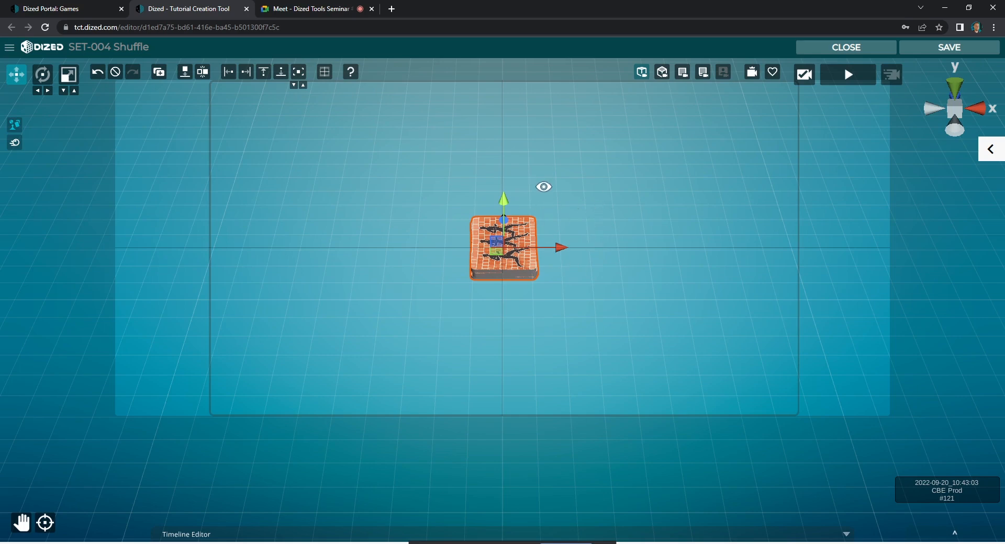
# - Frame the deck from an angled, closer viewpoint in the upper middle of the frame and store it as the tutorial view
pyautogui.moveTo(550, 179); pyautogui.dragTo(507, 194)
pyautogui.scroll(8, 490, 224)
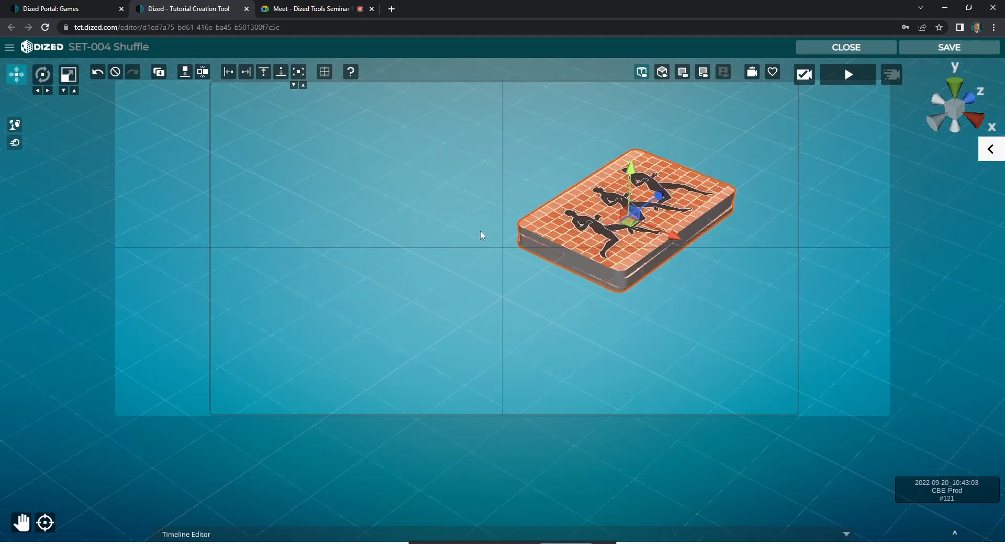
pyautogui.moveTo(466, 232); pyautogui.dragTo(335, 261, button='middle')
pyautogui.scroll(-2, 335, 260)
pyautogui.keyDown('alt'); pyautogui.moveTo(336, 261); pyautogui.dragTo(326, 269); pyautogui.keyUp('alt')
pyautogui.scroll(-3, 325, 259)
pyautogui.moveTo(323, 255); pyautogui.dragTo(333, 264, button='middle')
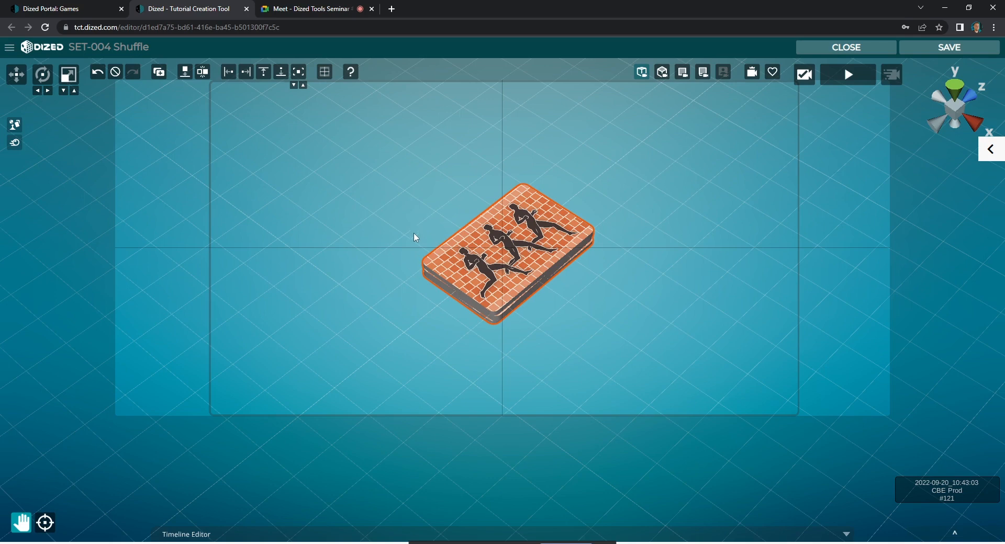
pyautogui.scroll(2, 416, 228)
pyautogui.moveTo(413, 223); pyautogui.dragTo(401, 188)
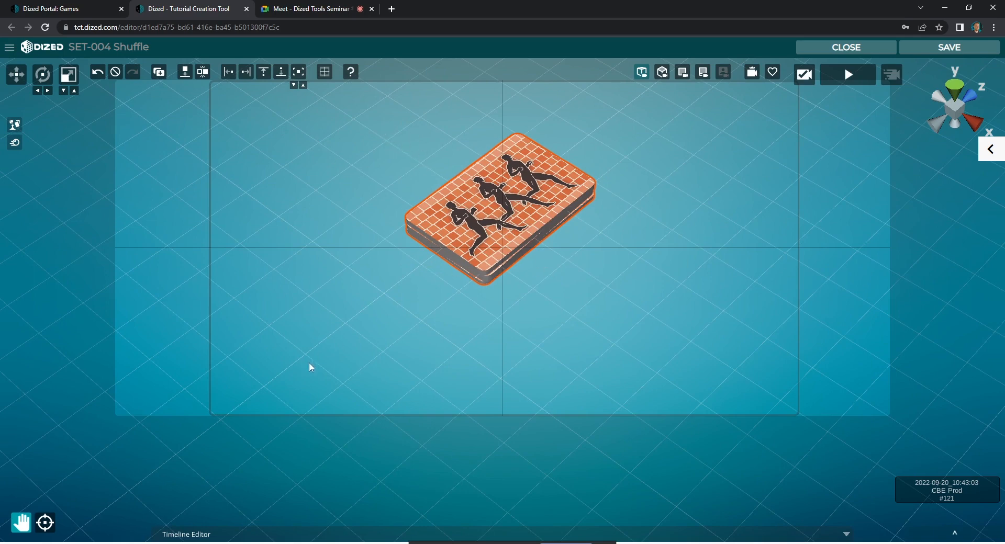
pyautogui.moveTo(309, 374); pyautogui.dragTo(324, 354)
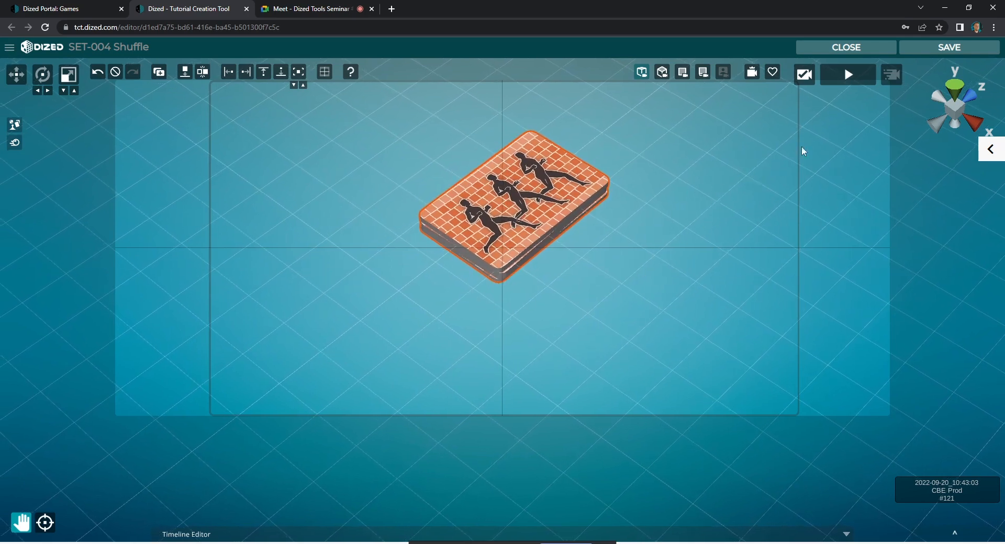
pyautogui.click(803, 80)
pyautogui.click(803, 76)
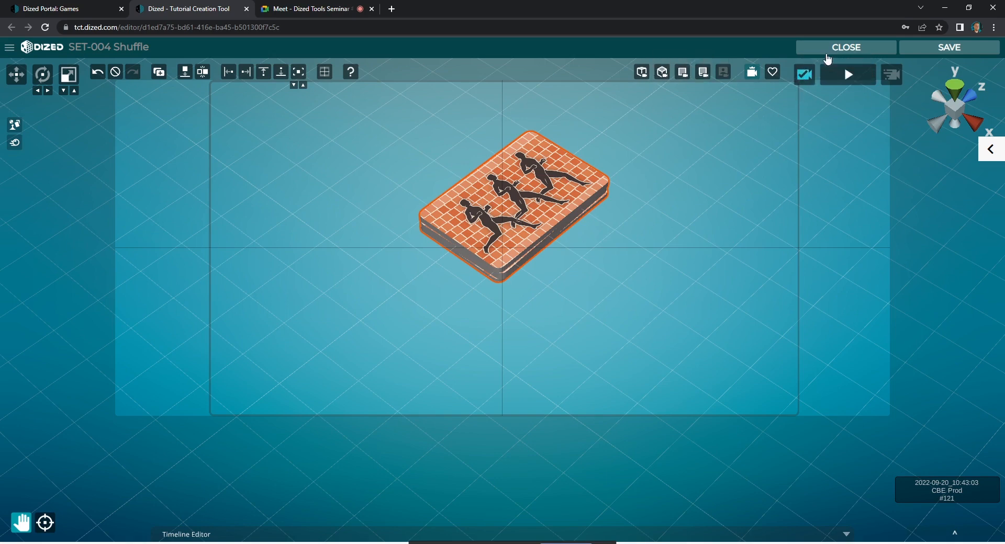
# - Close the scene editor and reopen the SET-004 Shuffle block from the project flow
pyautogui.click(832, 51)
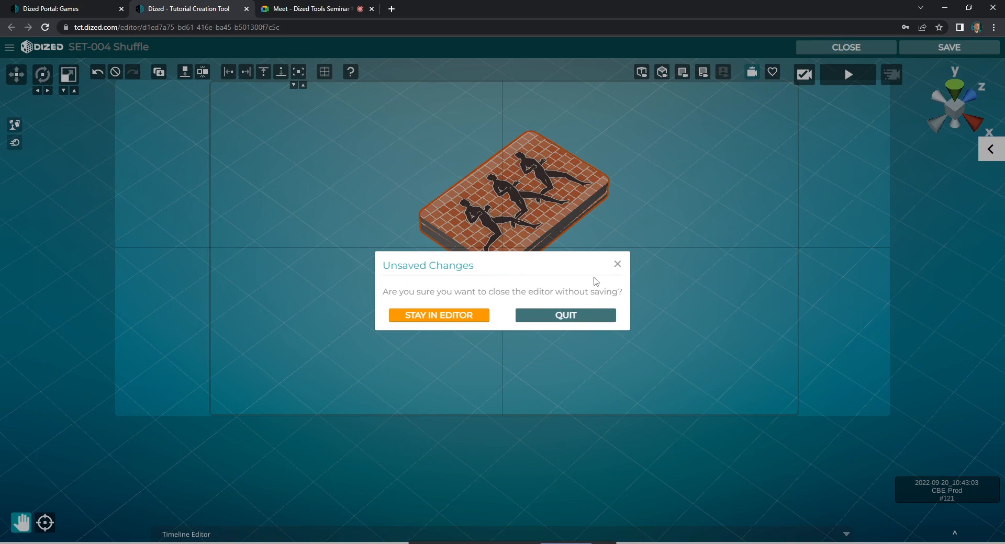
pyautogui.click(618, 265)
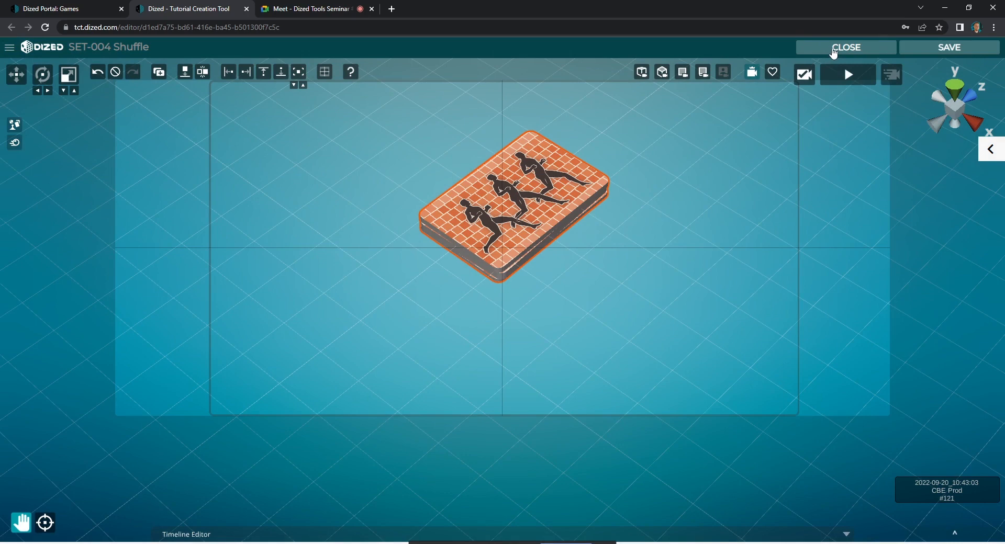
pyautogui.click(835, 51)
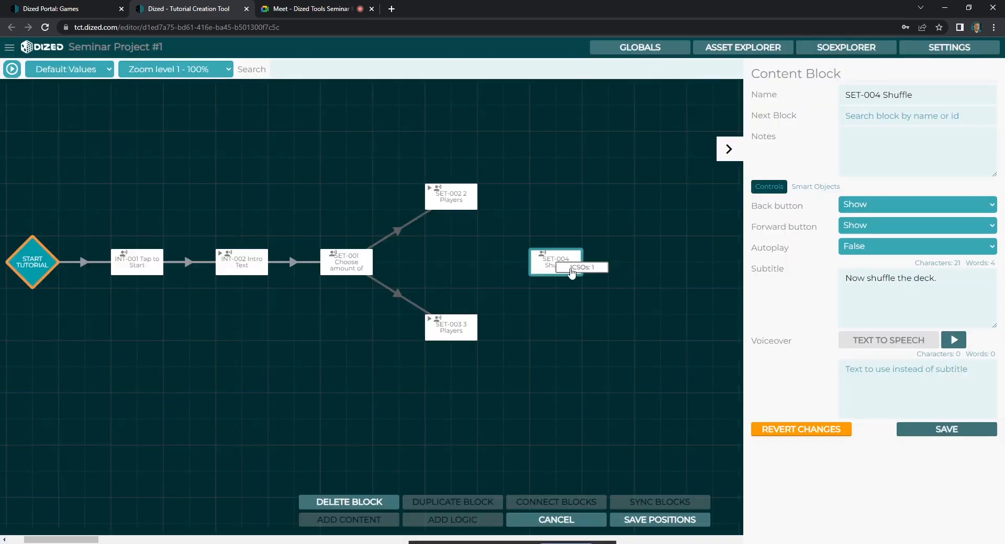
pyautogui.doubleClick(571, 272)
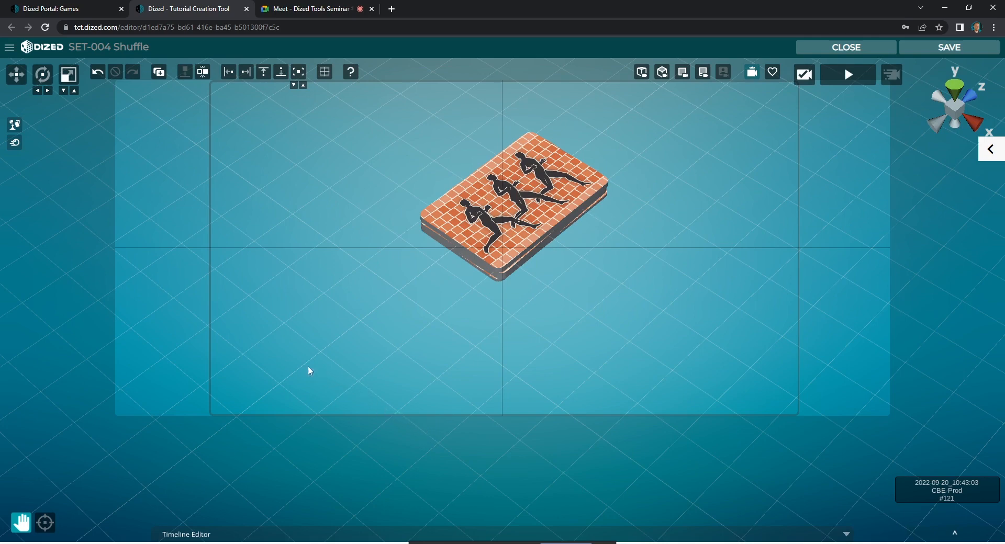
# - Switch to the Google Meet call, admit the waiting participant, and return to the Dized editor
pyautogui.click(277, 9)
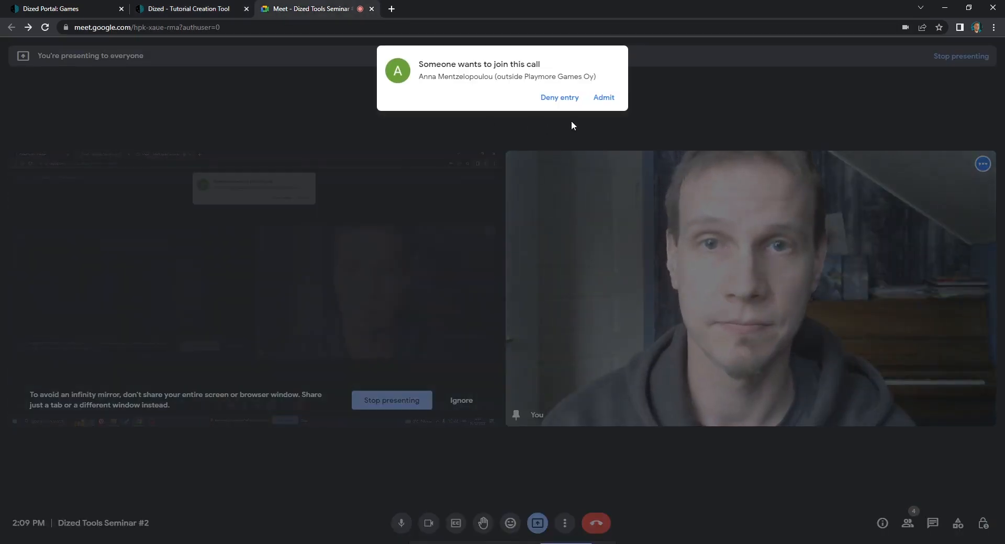
pyautogui.click(603, 98)
pyautogui.click(199, 9)
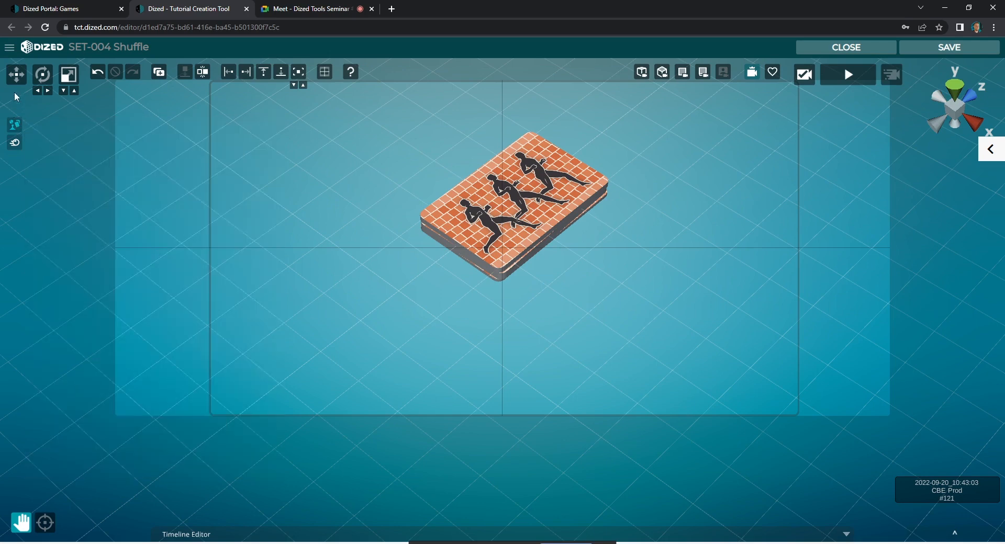
# - Select the deck with the Move tool and snap its base to the ground level
pyautogui.click(16, 74)
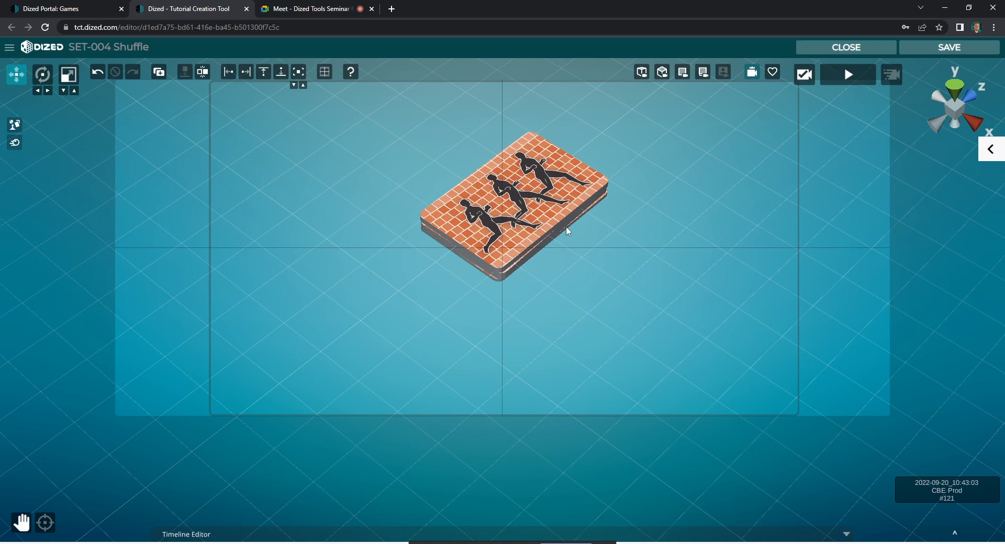
pyautogui.click(559, 208)
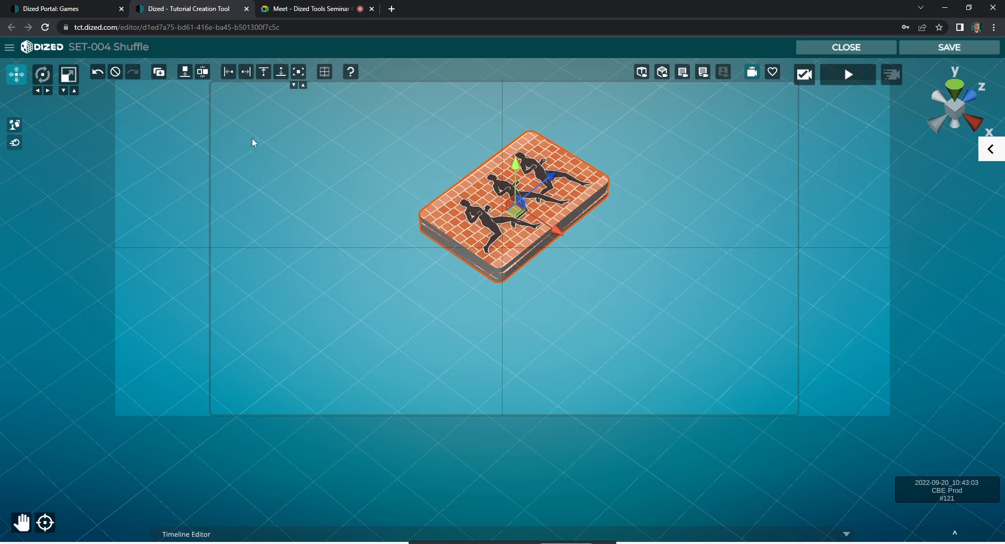
pyautogui.click(187, 76)
# - Examine the deck from closer, farther and straight above, and return to the stored tutorial view
pyautogui.scroll(5, 613, 229)
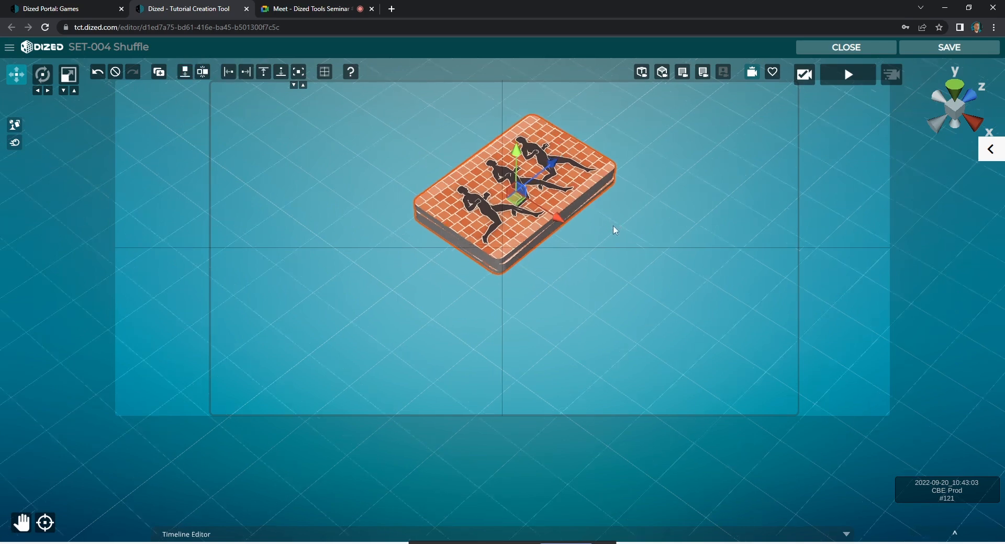
pyautogui.moveTo(611, 234)
pyautogui.mouseDown(button='right')
pyautogui.moveTo(621, 183)
pyautogui.moveTo(615, 229)
pyautogui.mouseUp(button='right')
pyautogui.scroll(-5, 617, 230)
pyautogui.click(614, 227)
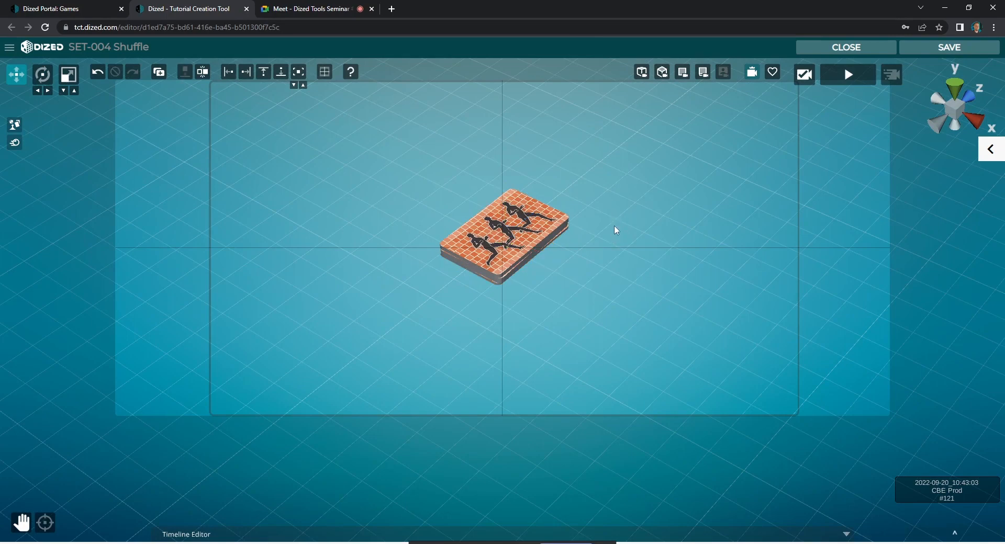
pyautogui.press('q')
pyautogui.press('w')
pyautogui.click(543, 220)
pyautogui.press('q')
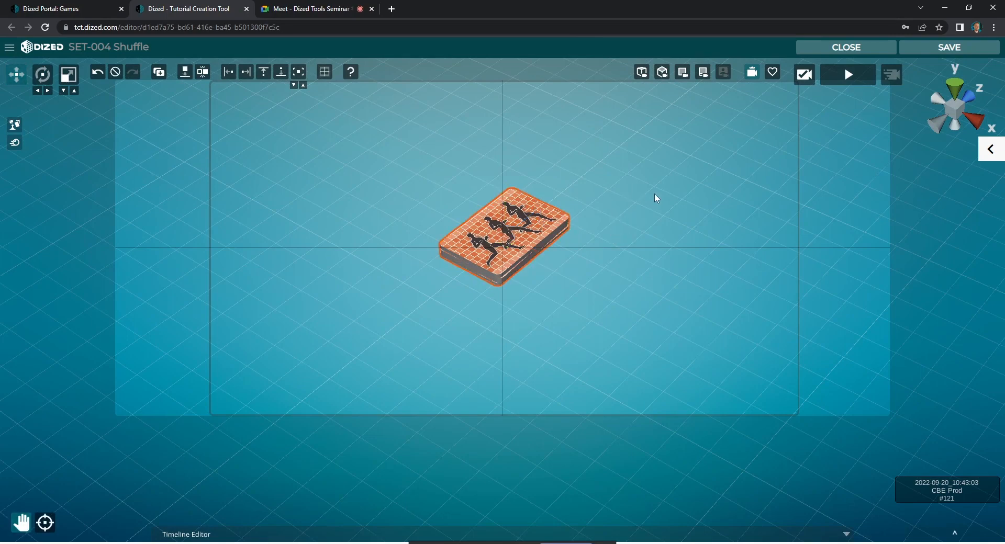
pyautogui.moveTo(655, 196); pyautogui.dragTo(661, 186)
pyautogui.scroll(4, 655, 200)
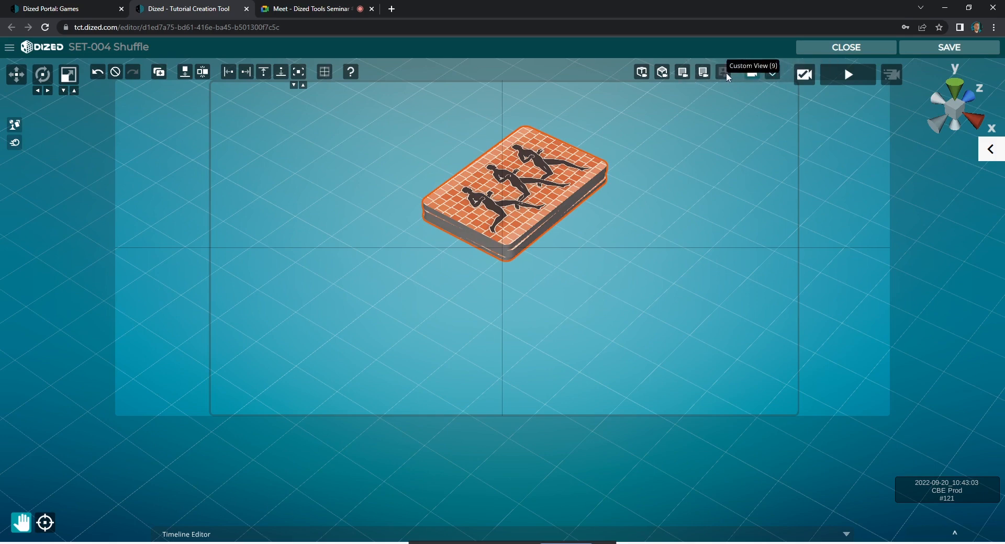
pyautogui.click(706, 73)
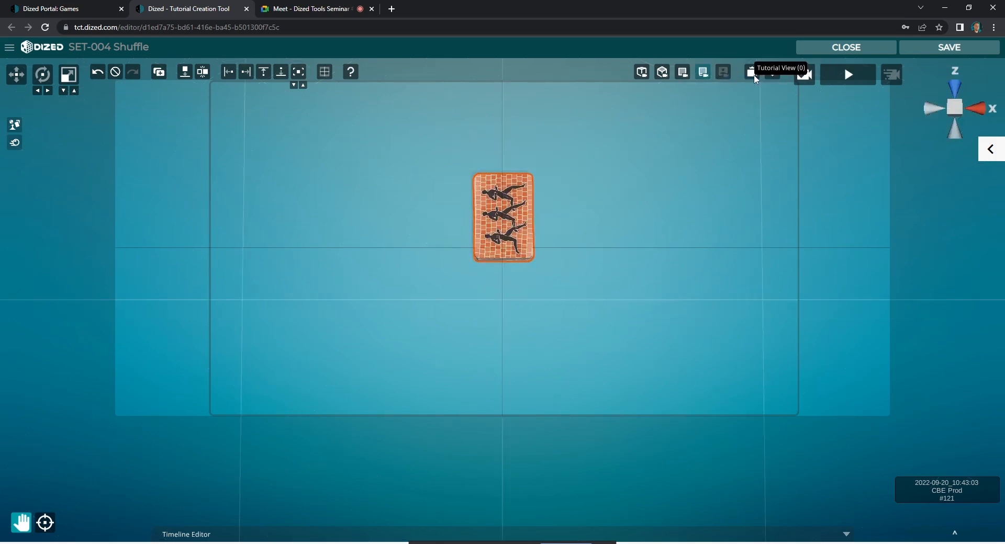
pyautogui.click(752, 74)
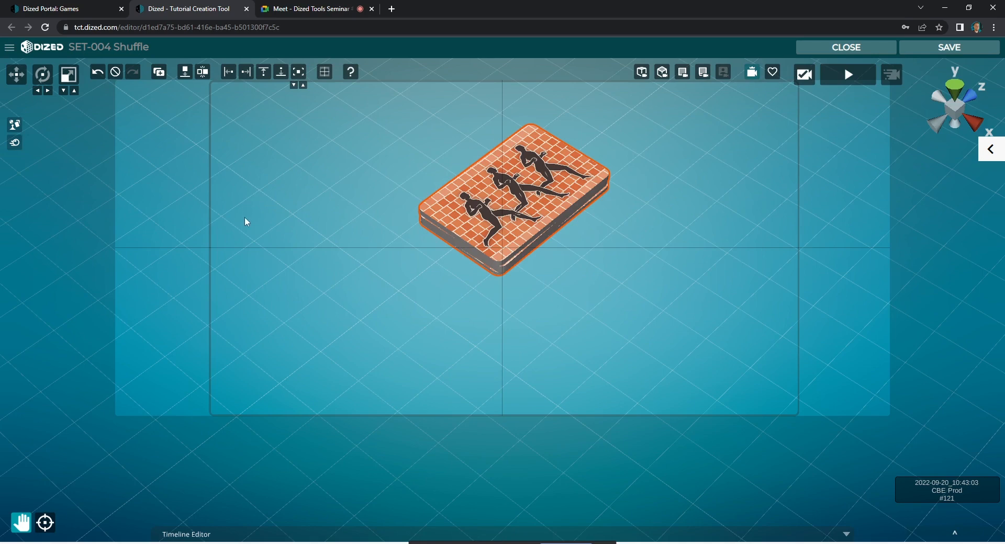
# - Place the Card 1 smart object in the scene beside the deck, ready for moving
pyautogui.click(17, 124)
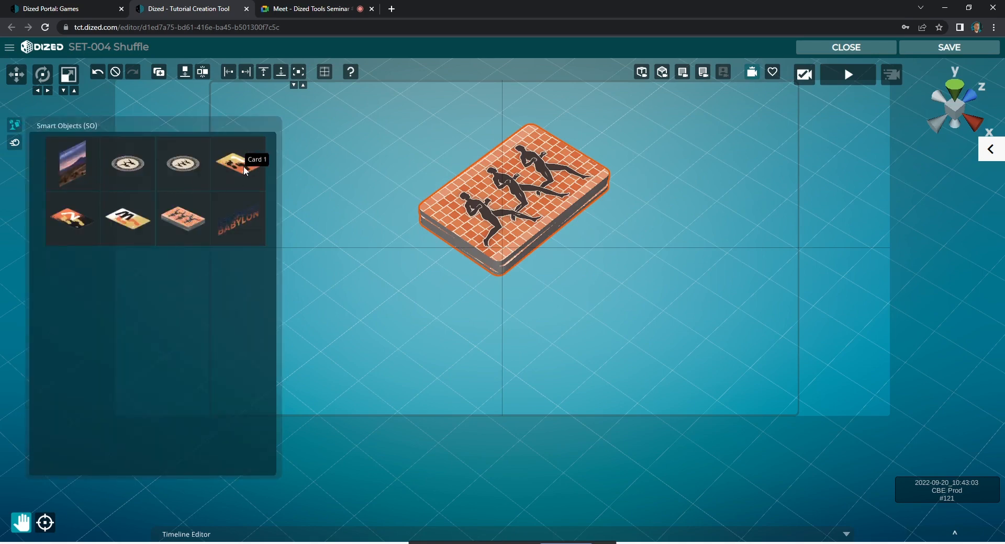
pyautogui.click(16, 74)
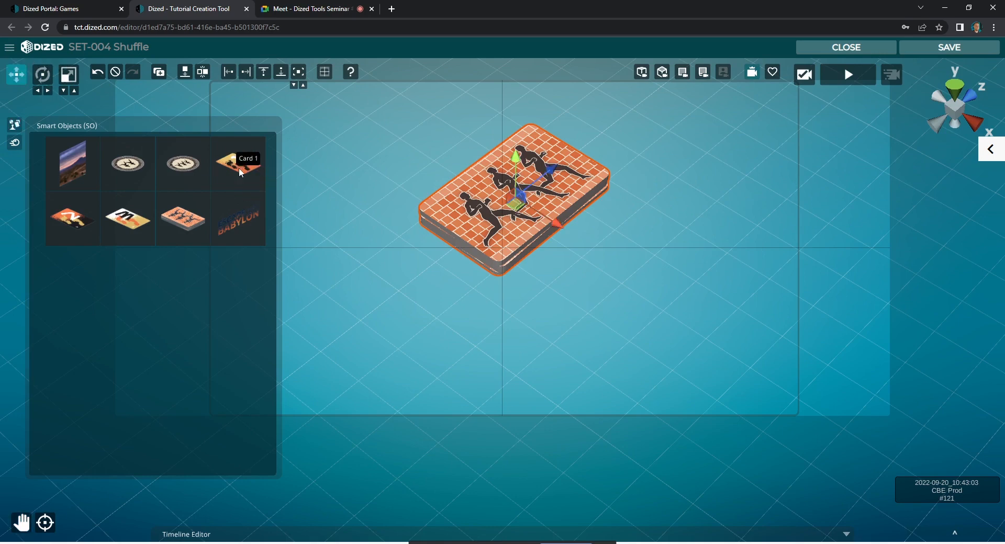
pyautogui.moveTo(239, 168); pyautogui.dragTo(605, 282)
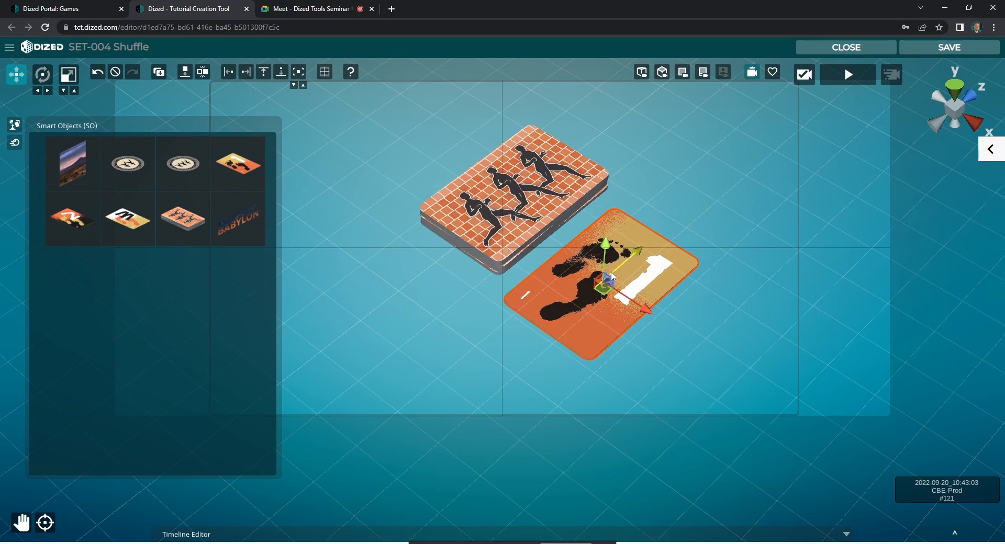
# - Move Card 1 above the deck and rotate it face down so its back matches the deck's
pyautogui.moveTo(611, 277); pyautogui.dragTo(615, 240)
pyautogui.press('e')
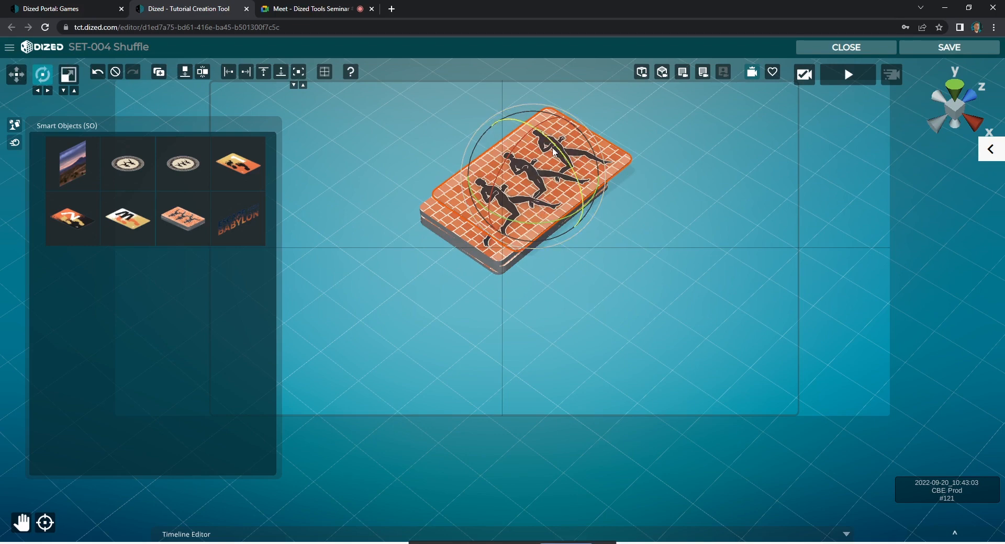
pyautogui.moveTo(553, 150); pyautogui.dragTo(491, 166)
pyautogui.press('w')
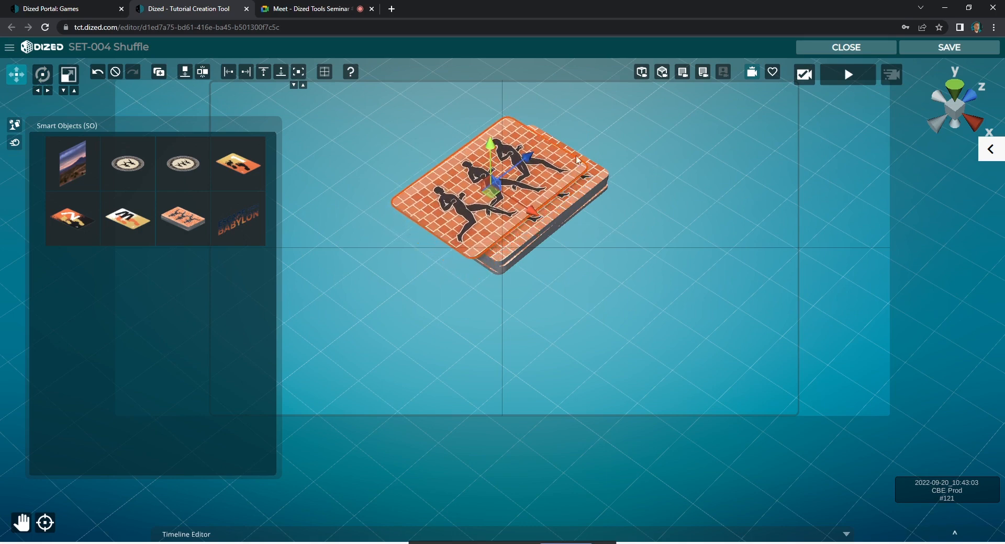
# - In a straight side view, shift Card 1 along the X axis to line up with the deck's edges
pyautogui.click(960, 115)
pyautogui.click(974, 102)
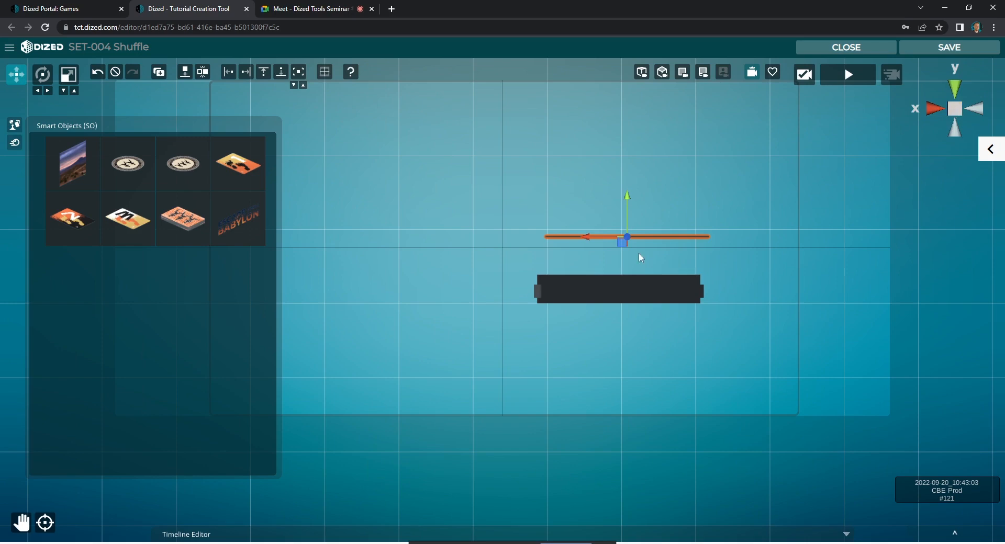
pyautogui.scroll(2, 534, 271)
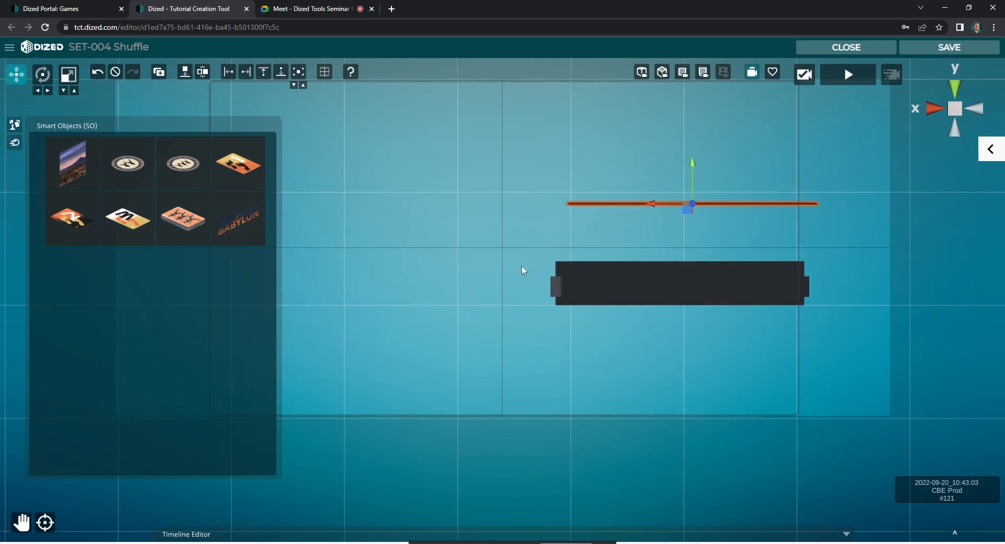
pyautogui.moveTo(635, 243); pyautogui.dragTo(516, 244, button='middle')
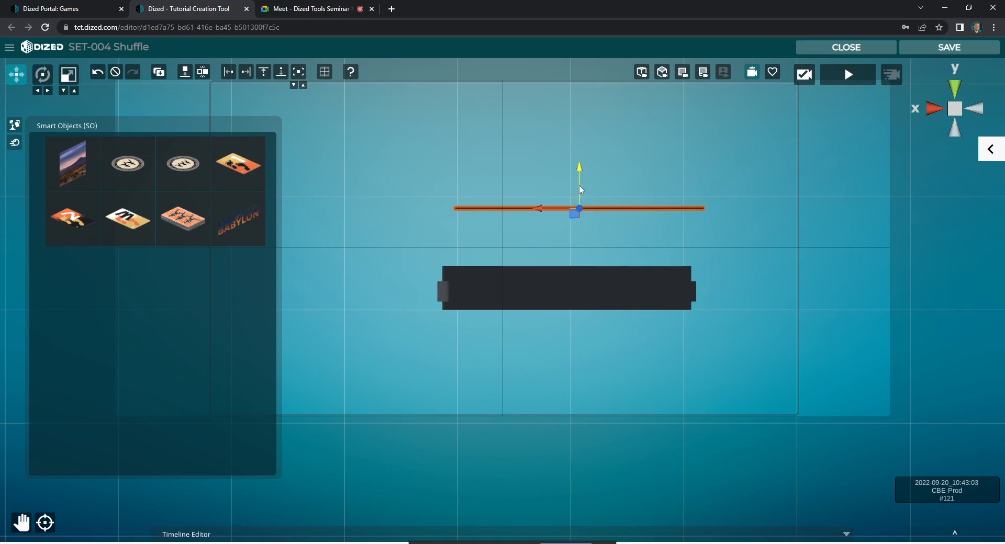
pyautogui.moveTo(579, 189); pyautogui.dragTo(549, 216)
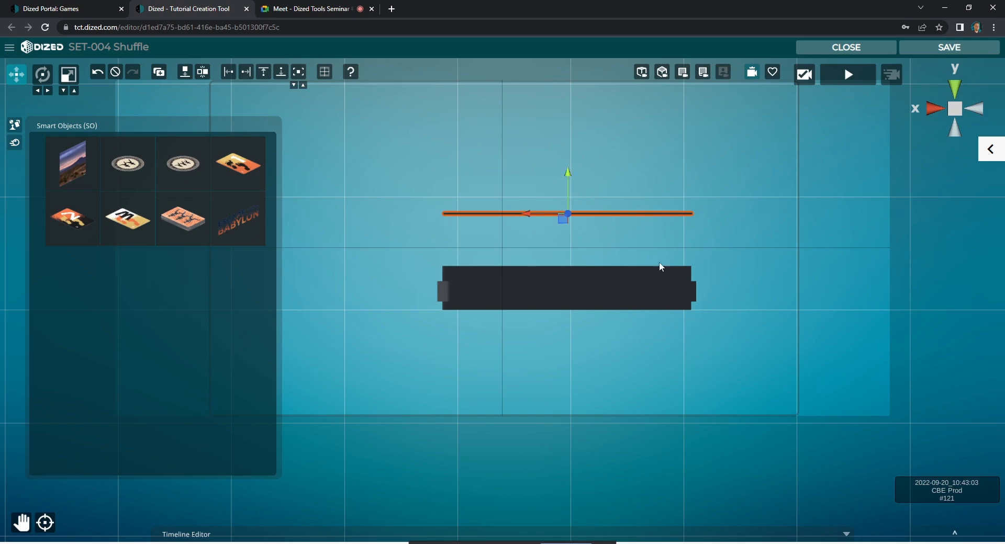
# - Lower Card 1 along the Y axis to just above the deck's top surface and deselect it
pyautogui.moveTo(658, 262); pyautogui.dragTo(670, 189, button='right')
pyautogui.scroll(2, 579, 177)
pyautogui.moveTo(691, 307); pyautogui.dragTo(769, 241, button='right')
pyautogui.scroll(2, 680, 217)
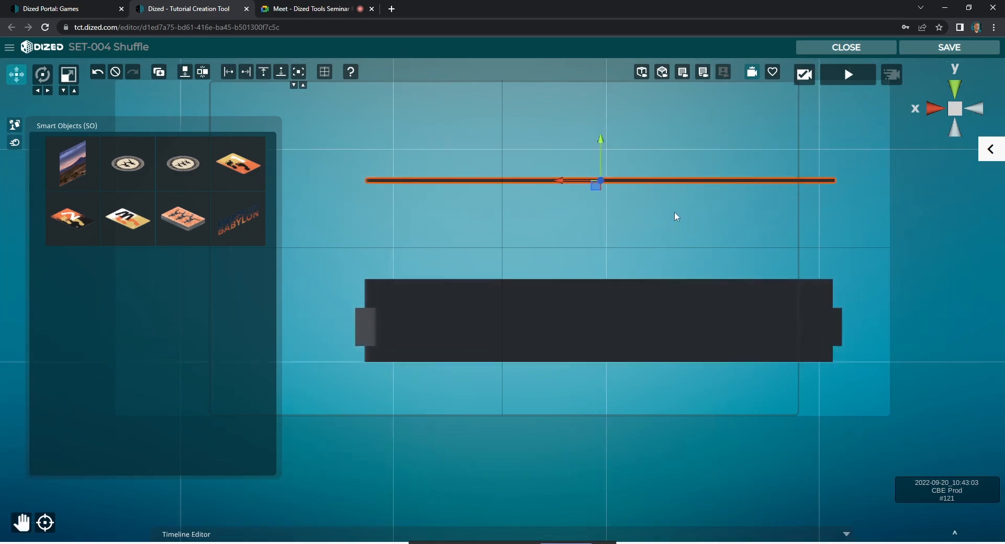
pyautogui.moveTo(687, 244); pyautogui.dragTo(660, 262, button='right')
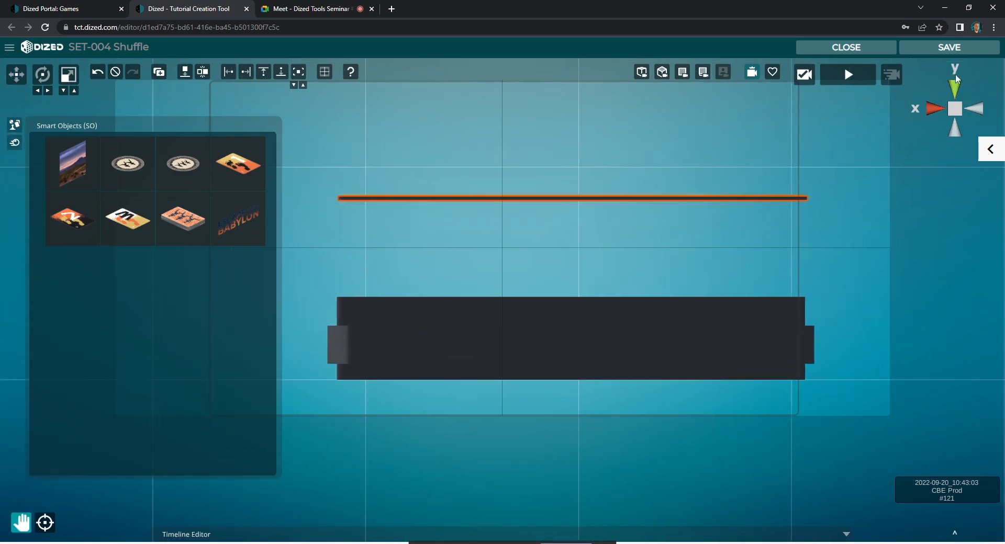
pyautogui.click(574, 202)
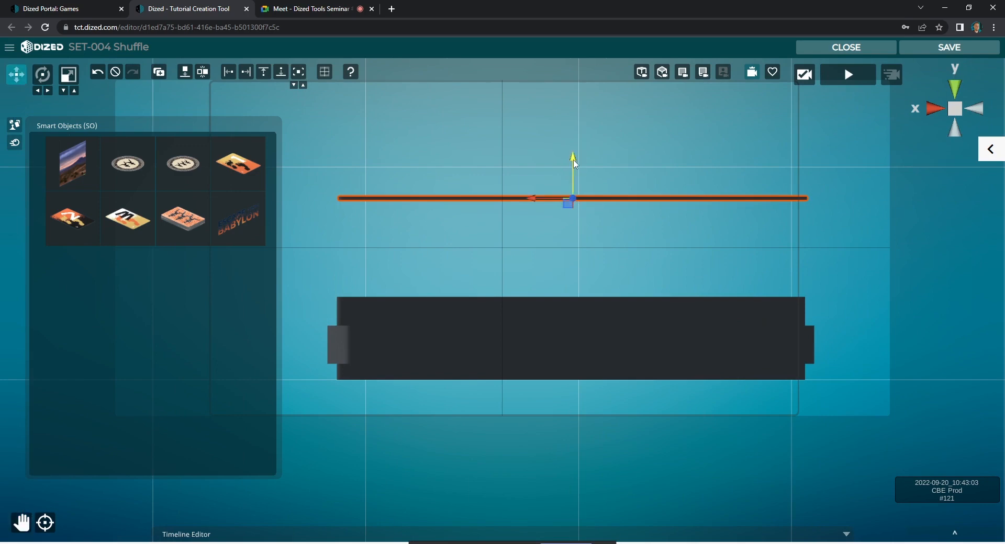
pyautogui.moveTo(574, 164); pyautogui.dragTo(574, 256)
pyautogui.click(593, 265)
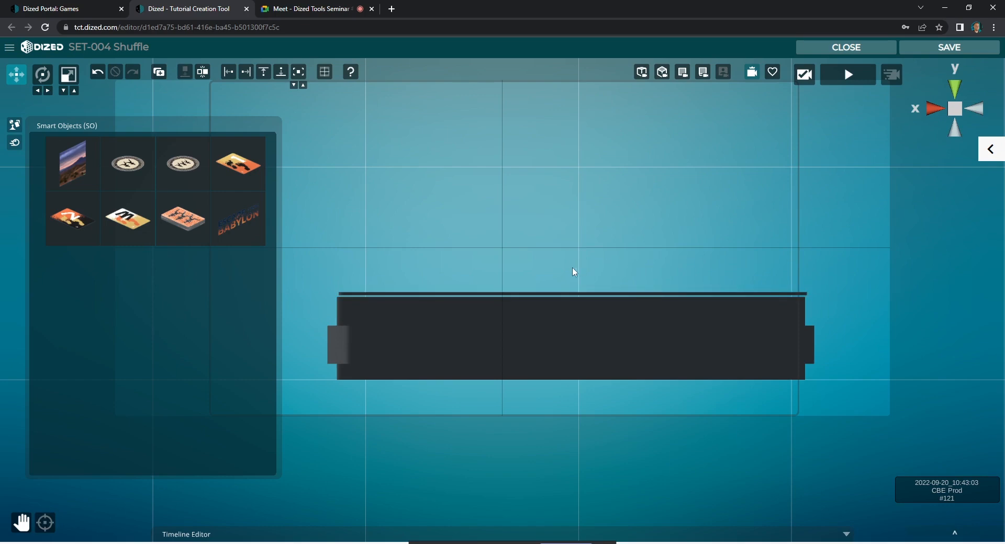
# - Lower Card 1 slightly along the Y axis so it rests just over the deck's top surface, and deselect it
pyautogui.click(572, 297)
pyautogui.moveTo(575, 280); pyautogui.dragTo(575, 282)
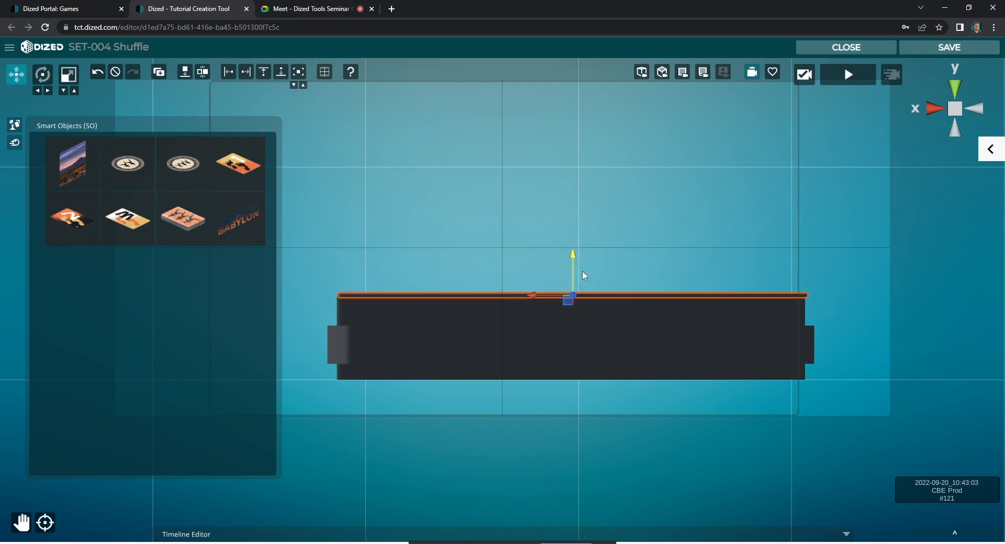
pyautogui.click(562, 278)
pyautogui.click(557, 295)
pyautogui.click(628, 263)
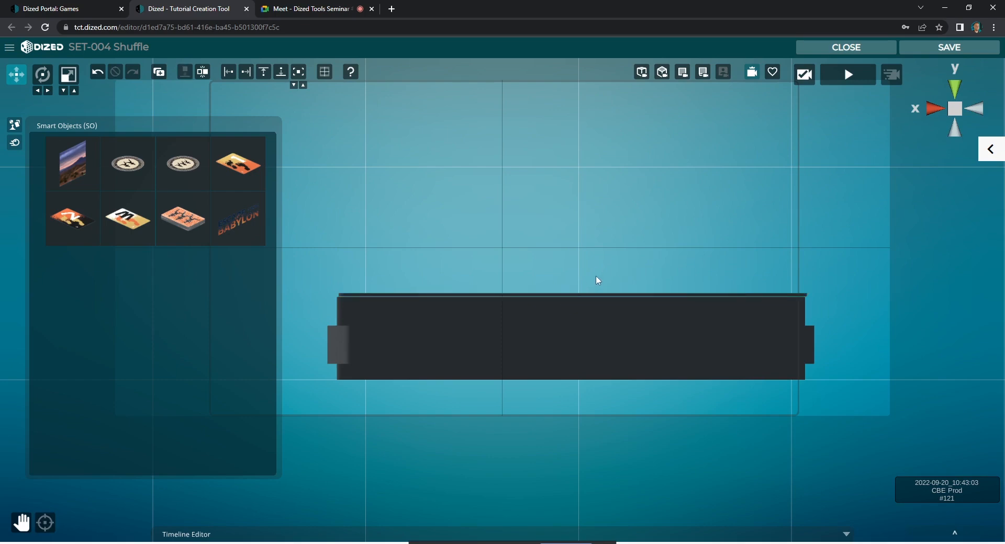
# - Duplicate Card 1 and raise the copy along the Y axis to just above the first card
pyautogui.click(552, 294)
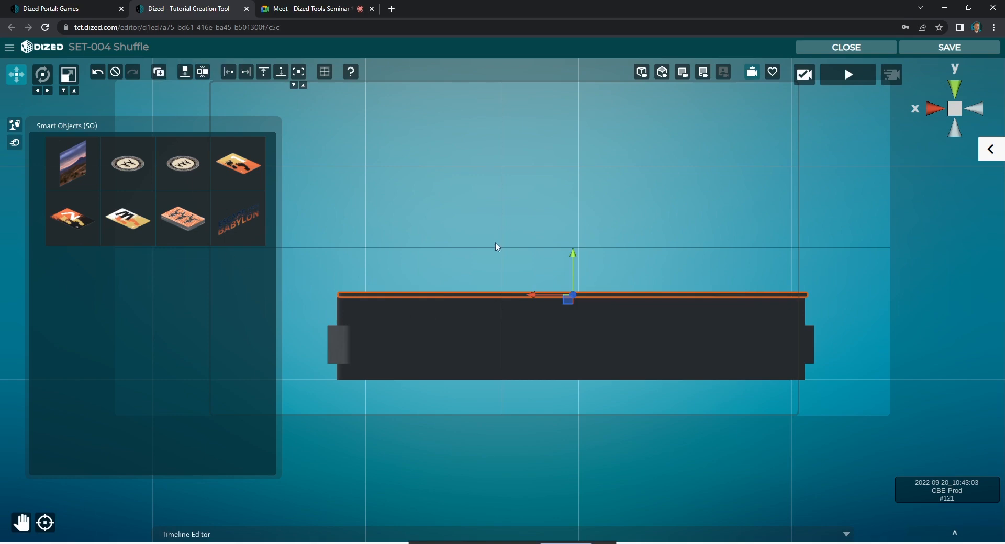
pyautogui.moveTo(573, 286); pyautogui.dragTo(573, 280)
pyautogui.click(515, 258)
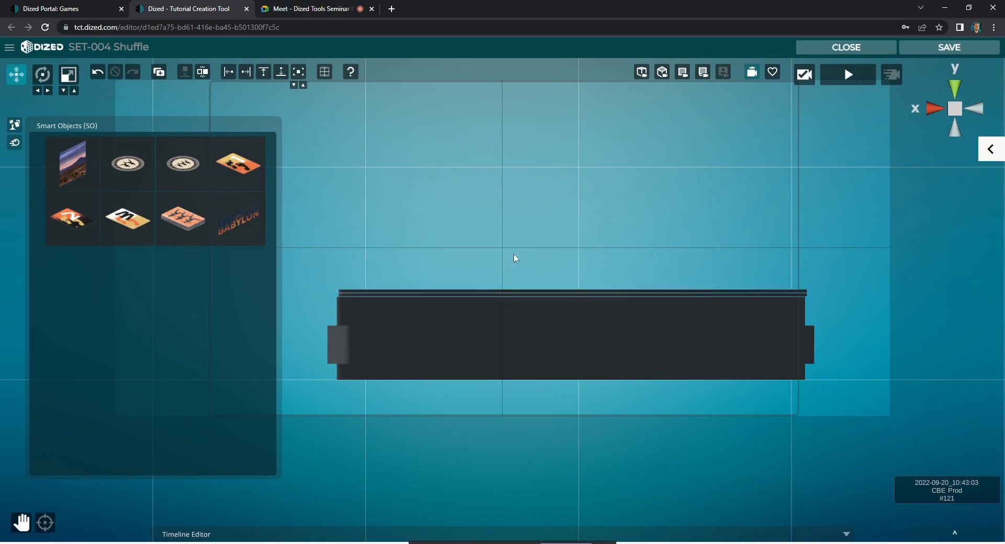
# - Duplicate the upper card again, raise the copy to form a third layer, and fine-tune its Y height
pyautogui.click(470, 288)
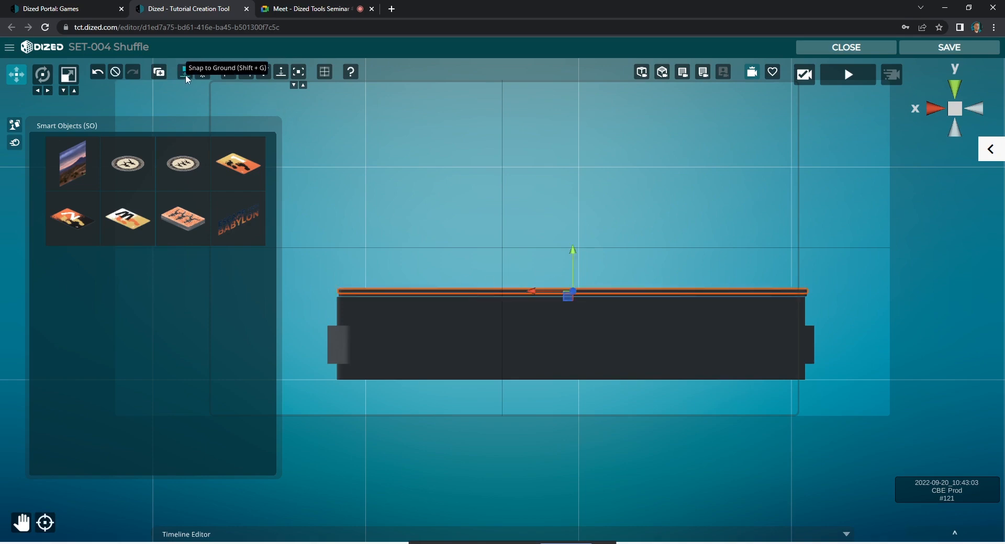
pyautogui.click(160, 72)
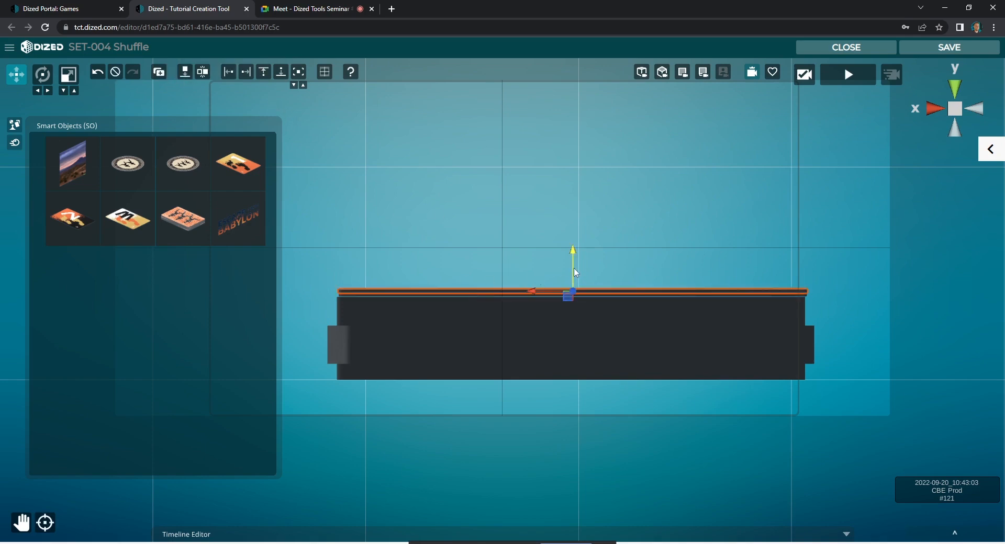
pyautogui.moveTo(575, 273); pyautogui.dragTo(576, 269)
pyautogui.click(633, 229)
pyautogui.click(586, 286)
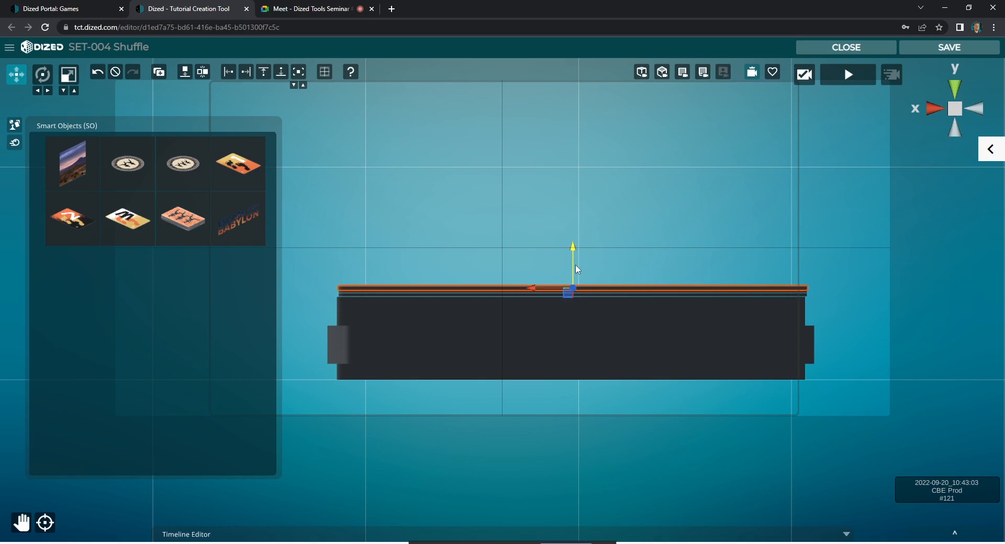
pyautogui.click(626, 258)
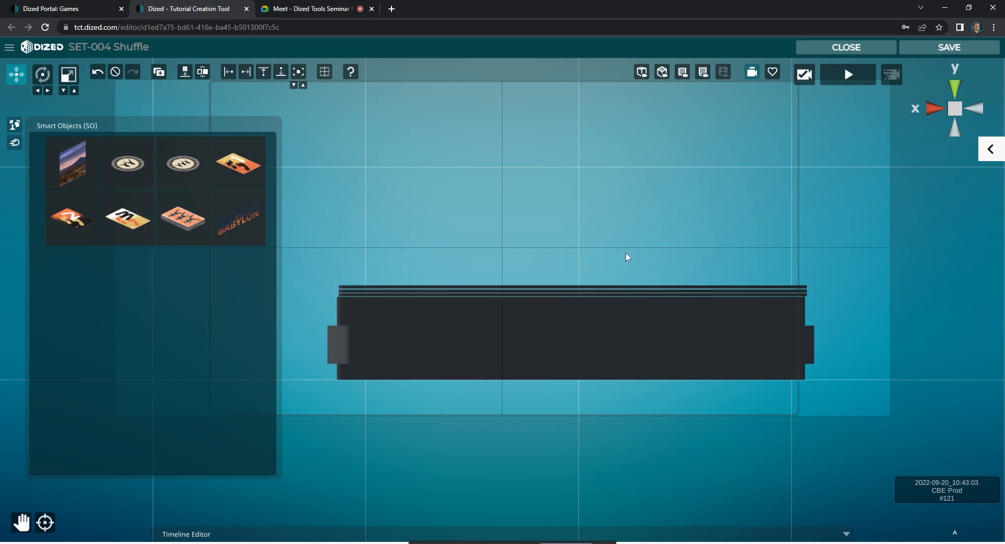
pyautogui.click(570, 289)
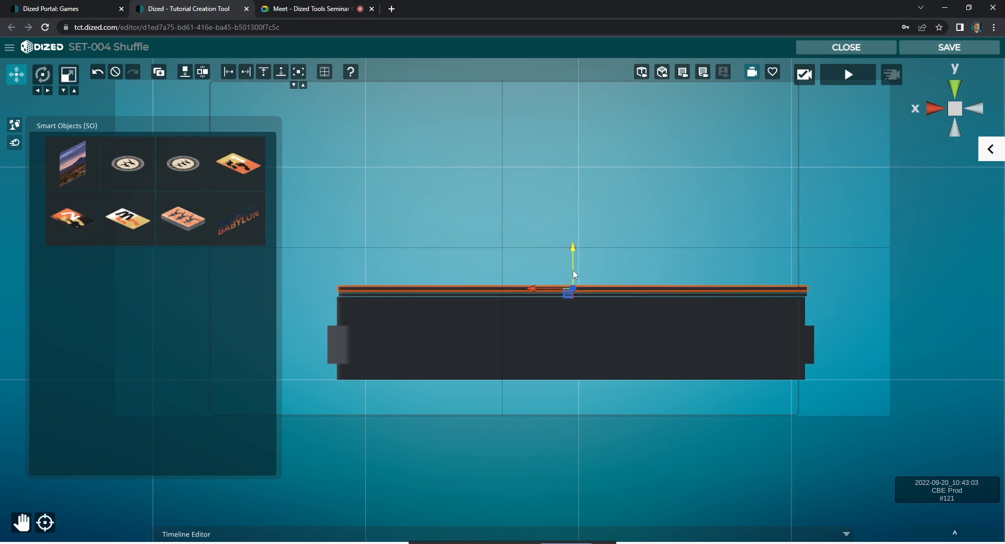
pyautogui.click(631, 263)
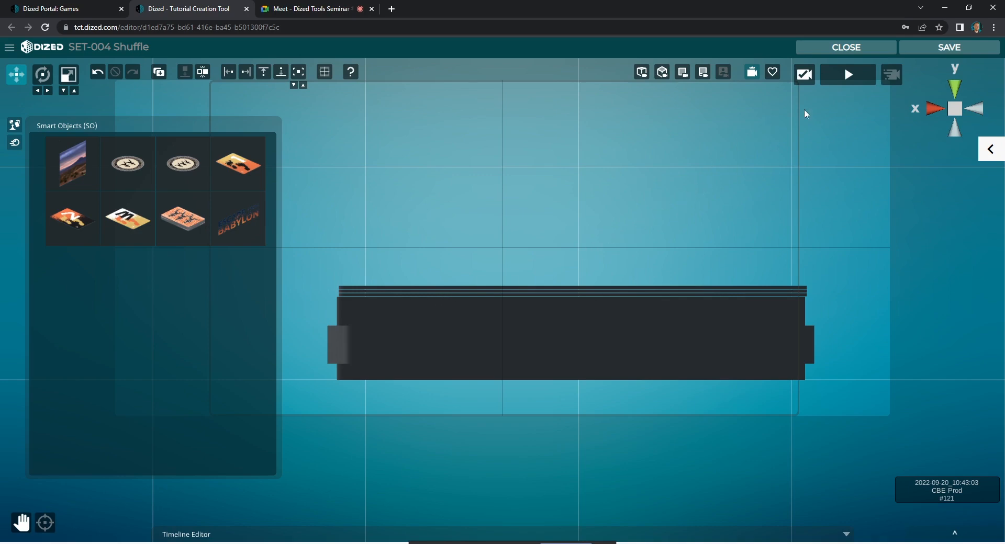
# - Return to the default camera view and align the loose cards horizontally with the deck's edges
pyautogui.click(703, 72)
pyautogui.click(752, 74)
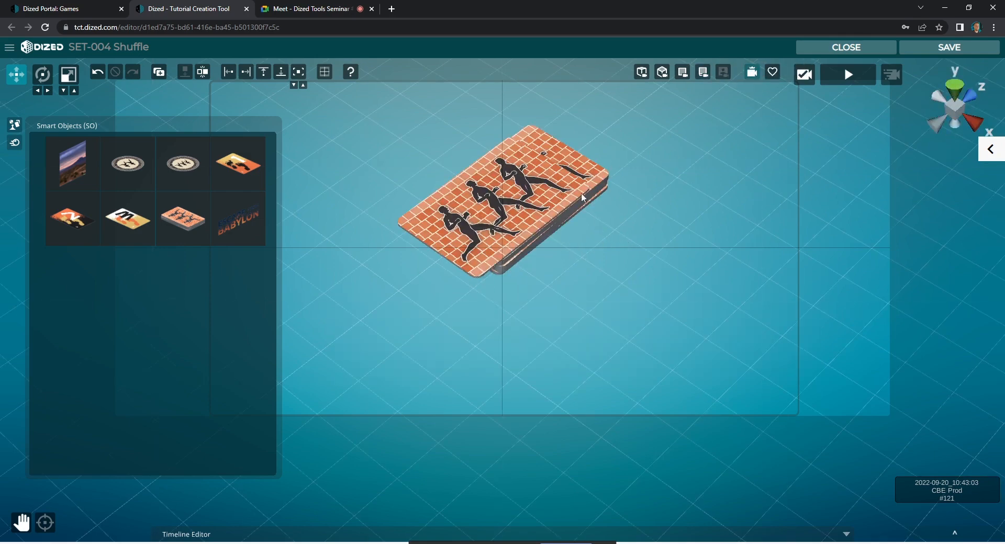
pyautogui.moveTo(488, 311); pyautogui.dragTo(461, 272)
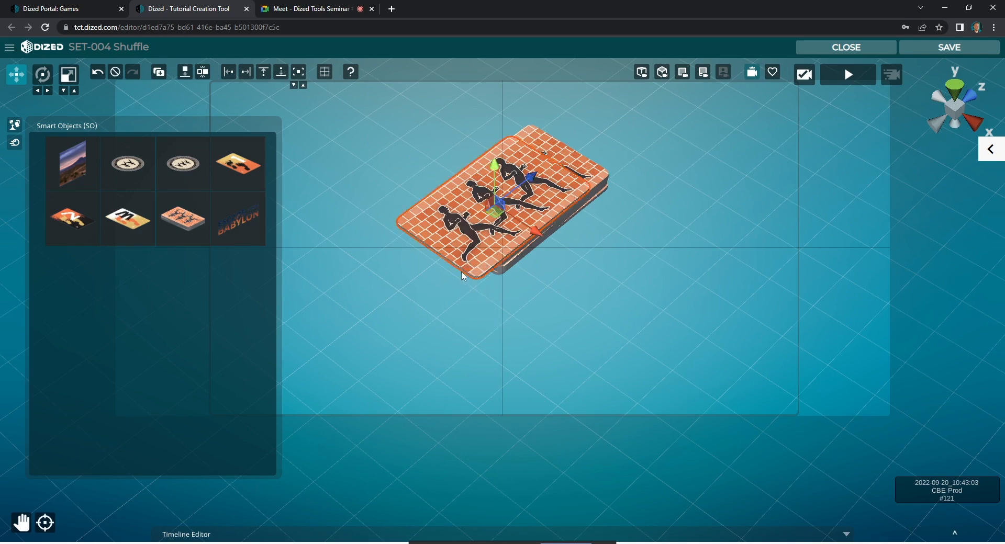
pyautogui.click(499, 321)
pyautogui.moveTo(486, 318); pyautogui.dragTo(463, 272)
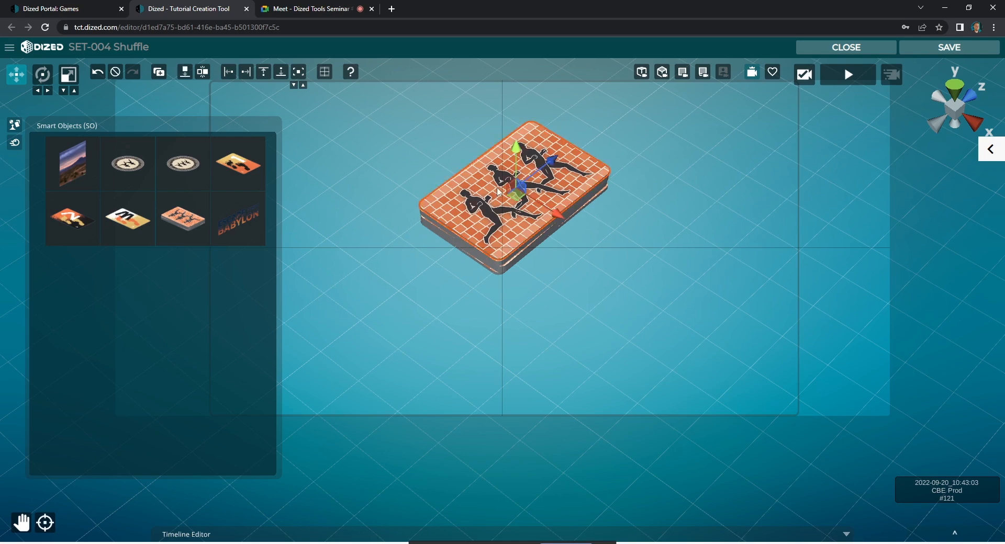
pyautogui.moveTo(548, 208)
pyautogui.mouseDown()
pyautogui.moveTo(489, 172)
pyautogui.moveTo(550, 221)
pyautogui.mouseUp()
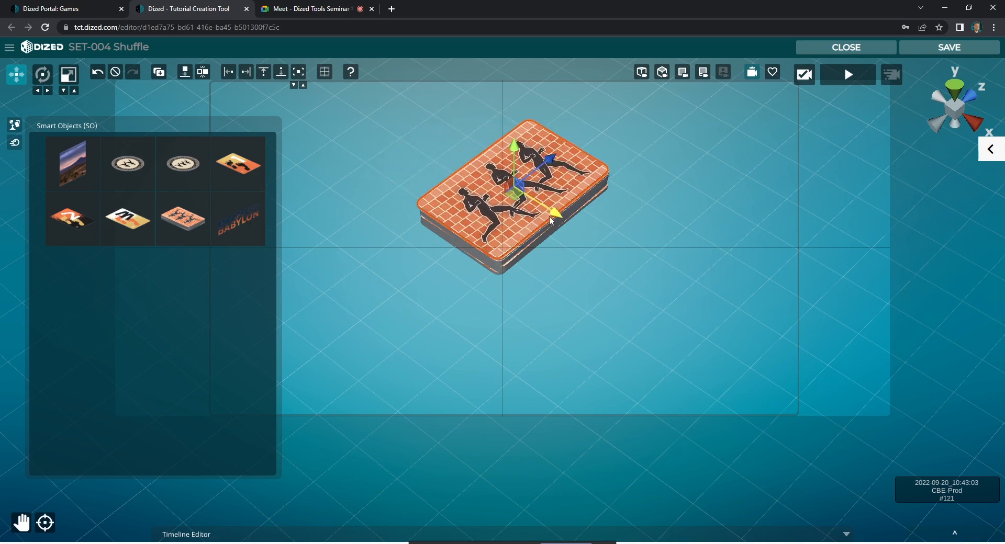
# - Apply the Card shuffle template animation to the top card at 0.0 and make it loop after all animations
pyautogui.click(18, 141)
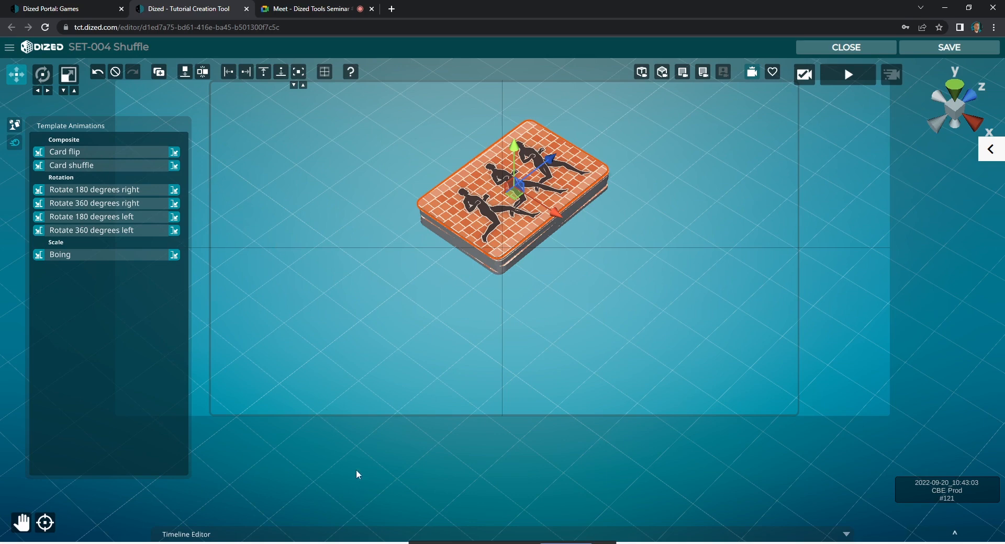
pyautogui.click(411, 539)
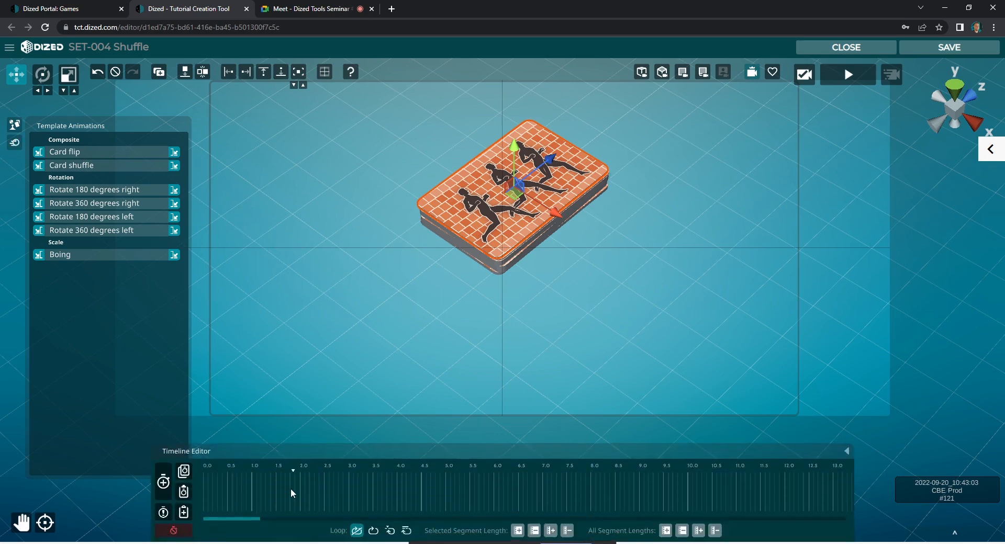
pyautogui.click(205, 471)
pyautogui.click(174, 165)
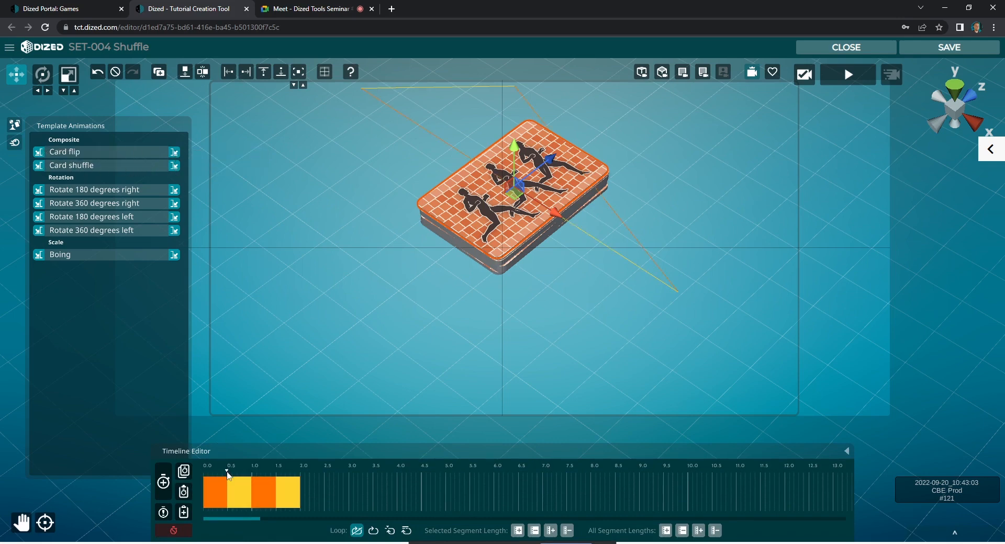
pyautogui.moveTo(229, 473); pyautogui.dragTo(303, 487)
pyautogui.click(390, 532)
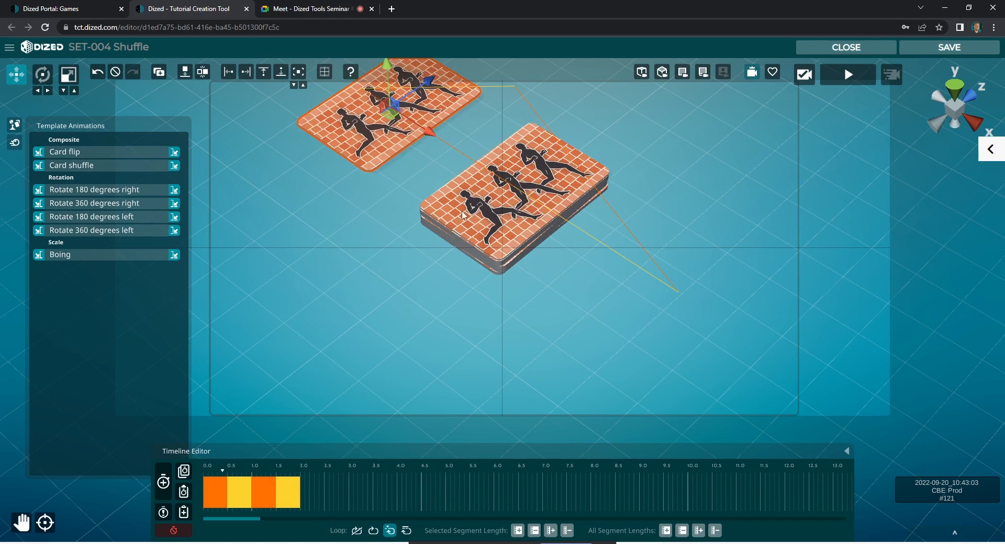
# - Copy the top card's shuffle animation with its timeline at 0.0
pyautogui.click(476, 216)
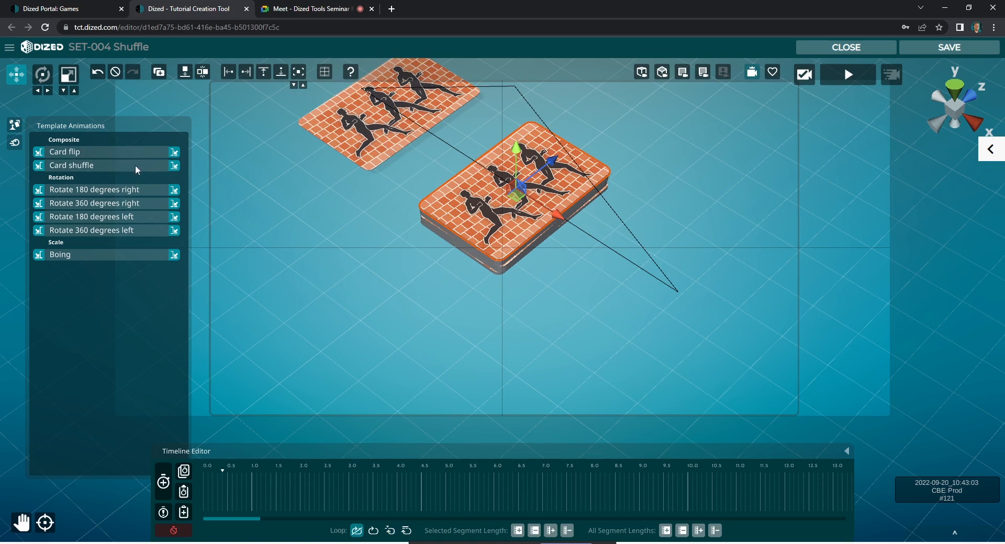
pyautogui.click(363, 148)
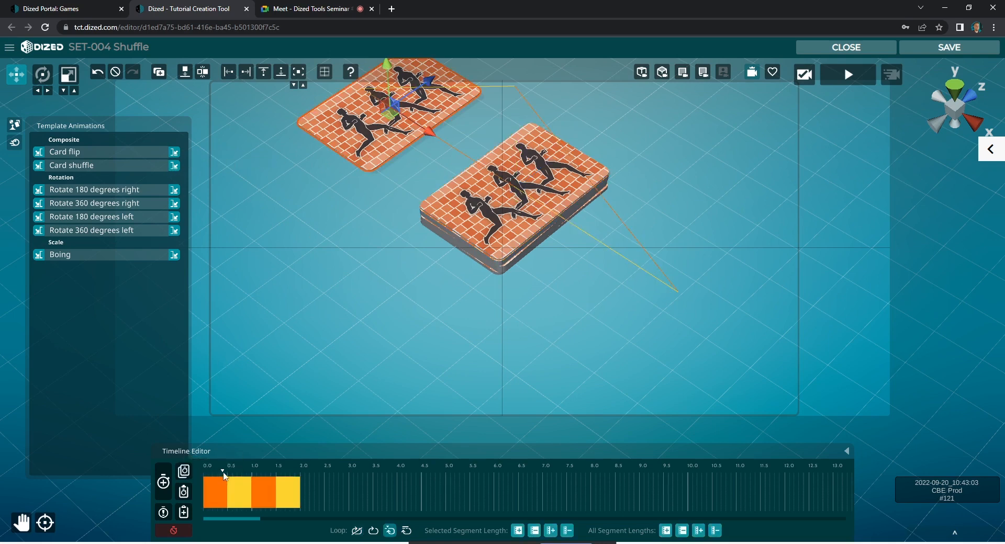
pyautogui.click(203, 473)
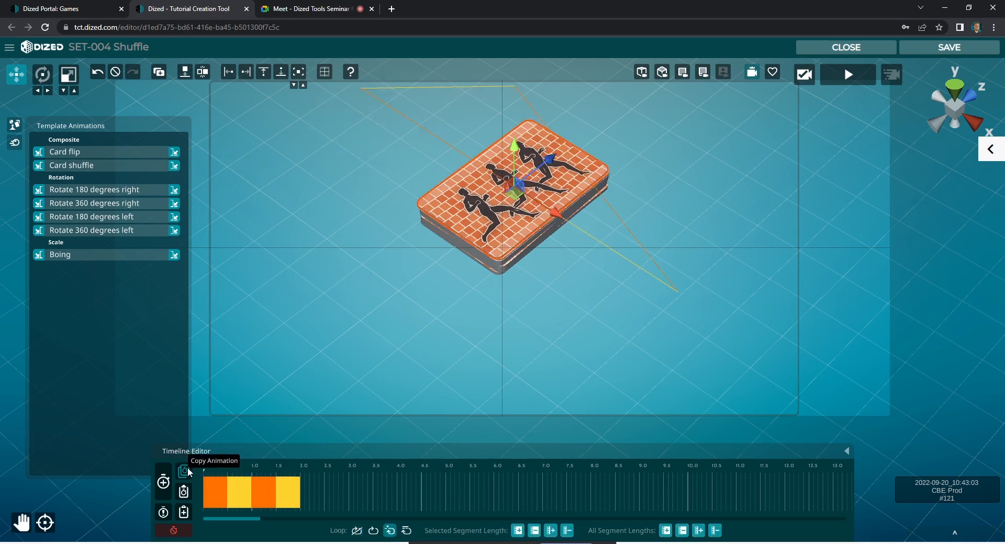
# - Try pasting the copied animation onto the second card with the timeline at 0.5, and delete all of that card's animations
pyautogui.click(228, 474)
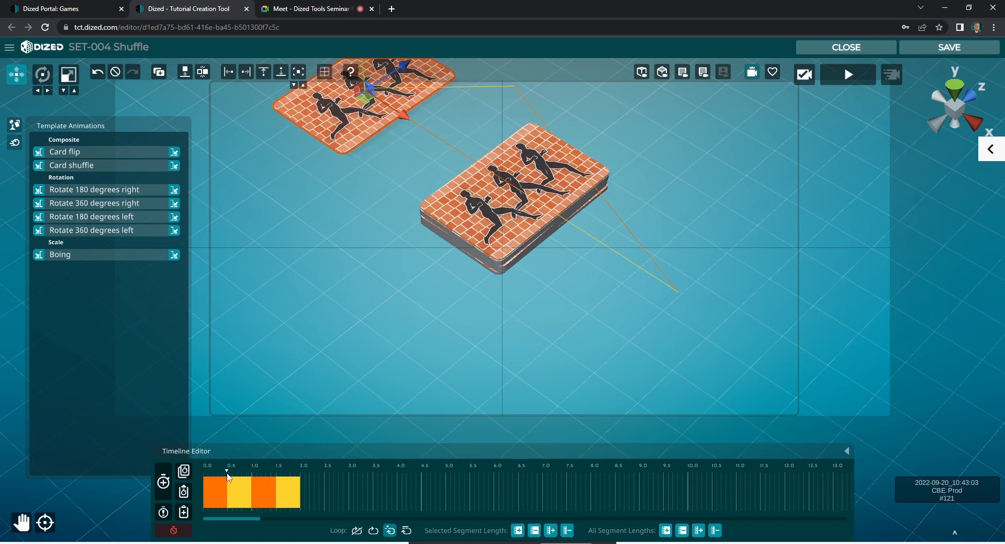
pyautogui.click(467, 209)
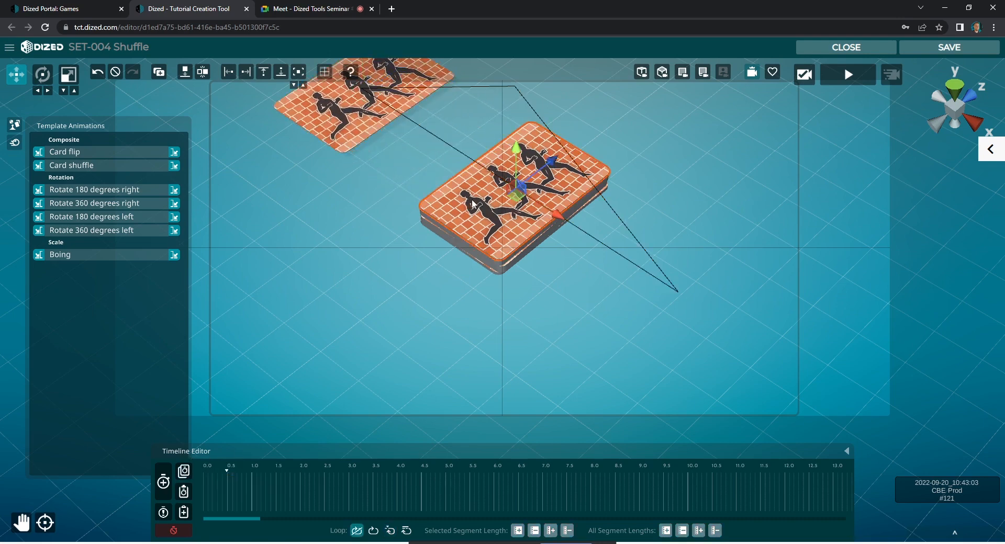
pyautogui.click(183, 493)
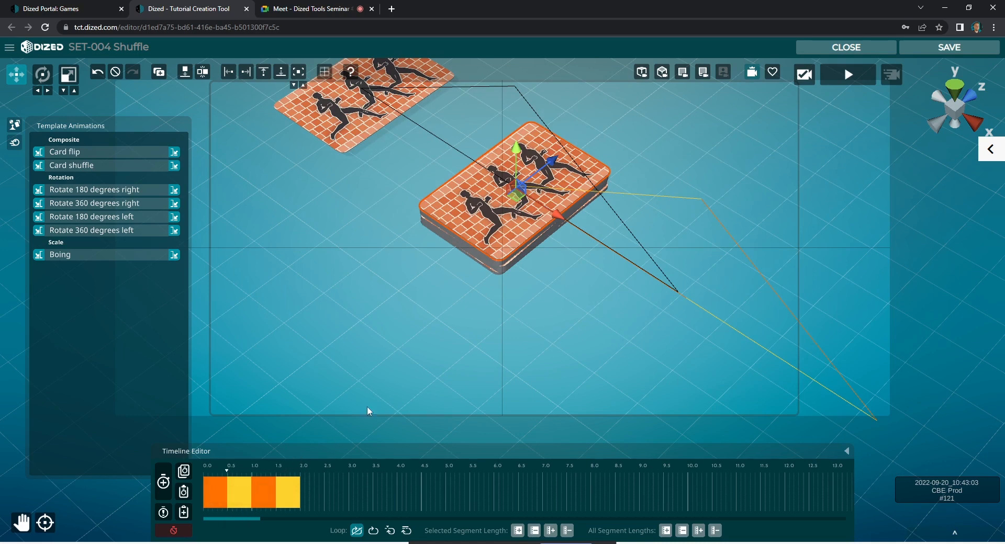
pyautogui.click(174, 530)
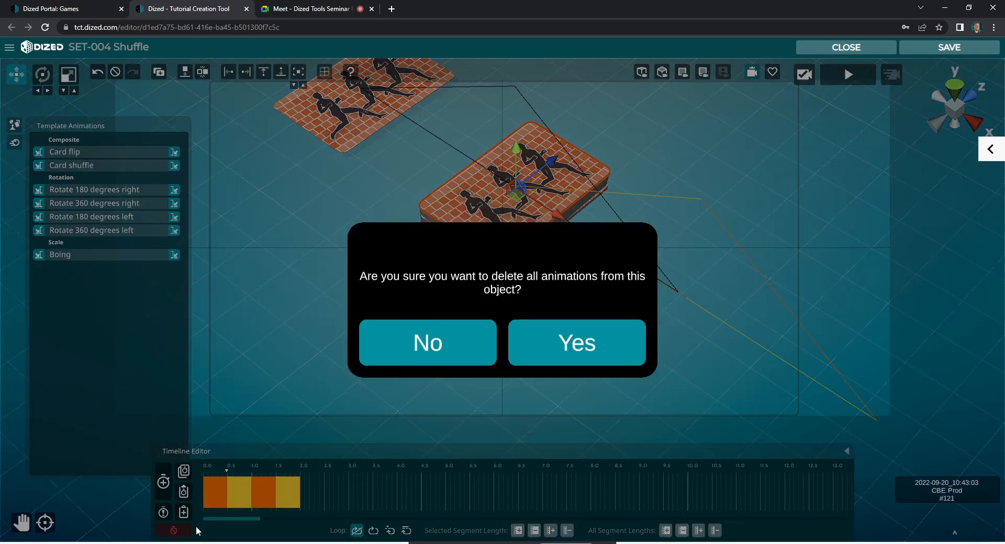
pyautogui.click(518, 349)
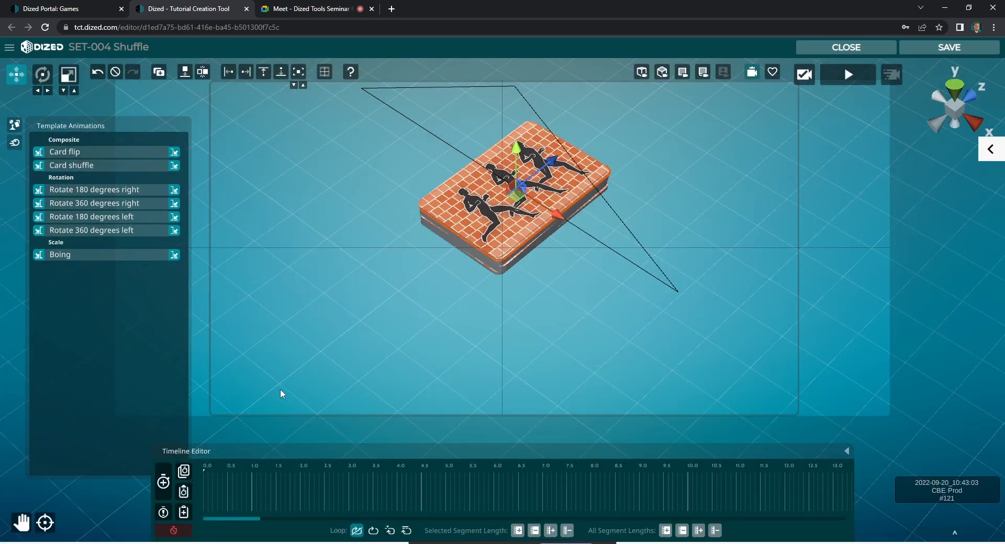
# - Paste the shuffle animation onto the second card, delay its start to 0.5, and make it loop after all animations
pyautogui.click(186, 490)
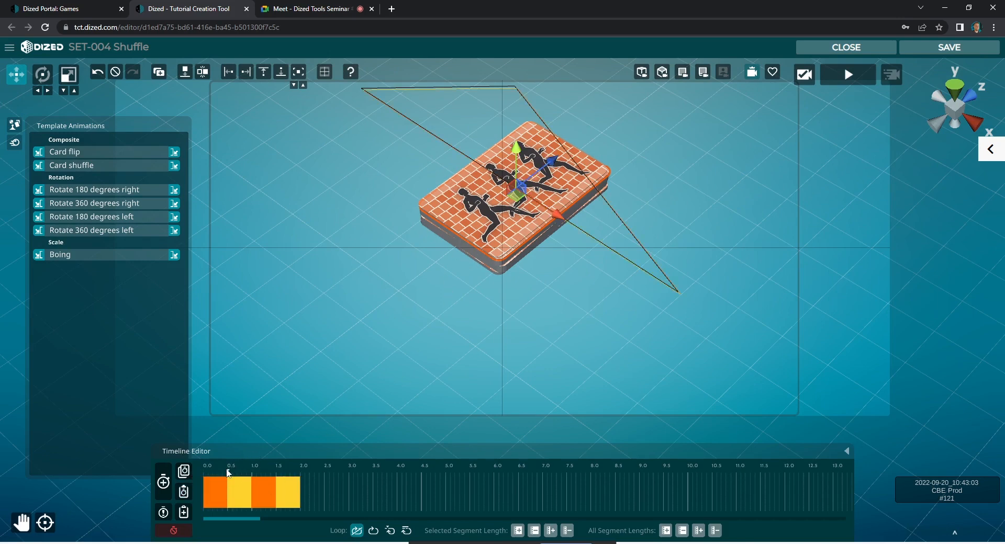
pyautogui.moveTo(226, 470)
pyautogui.mouseDown()
pyautogui.moveTo(205, 468)
pyautogui.moveTo(346, 475)
pyautogui.moveTo(204, 471)
pyautogui.mouseUp()
pyautogui.moveTo(289, 496)
pyautogui.mouseDown()
pyautogui.moveTo(314, 494)
pyautogui.moveTo(294, 495)
pyautogui.mouseUp()
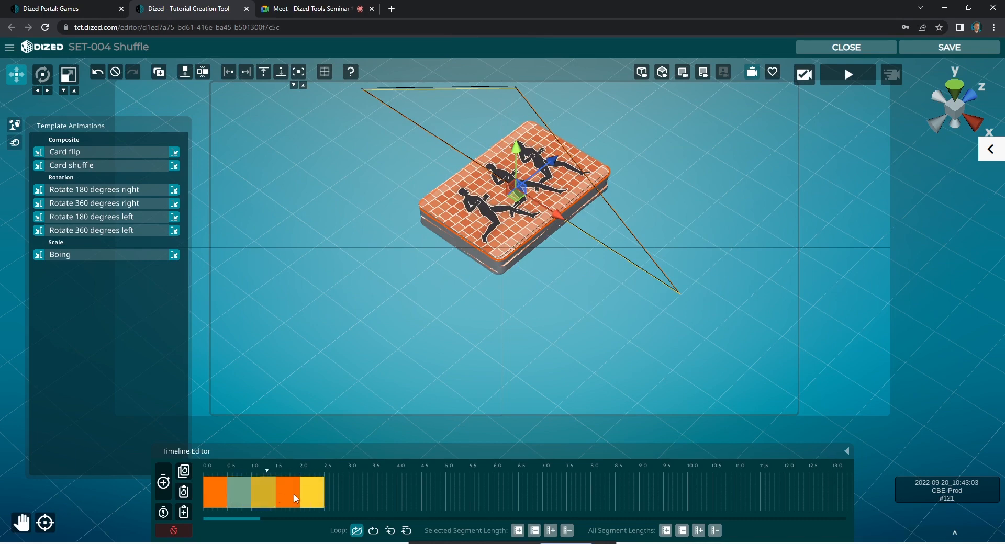
pyautogui.moveTo(217, 495)
pyautogui.mouseDown()
pyautogui.moveTo(240, 493)
pyautogui.moveTo(225, 480)
pyautogui.moveTo(414, 504)
pyautogui.moveTo(206, 483)
pyautogui.mouseUp()
pyautogui.click(213, 477)
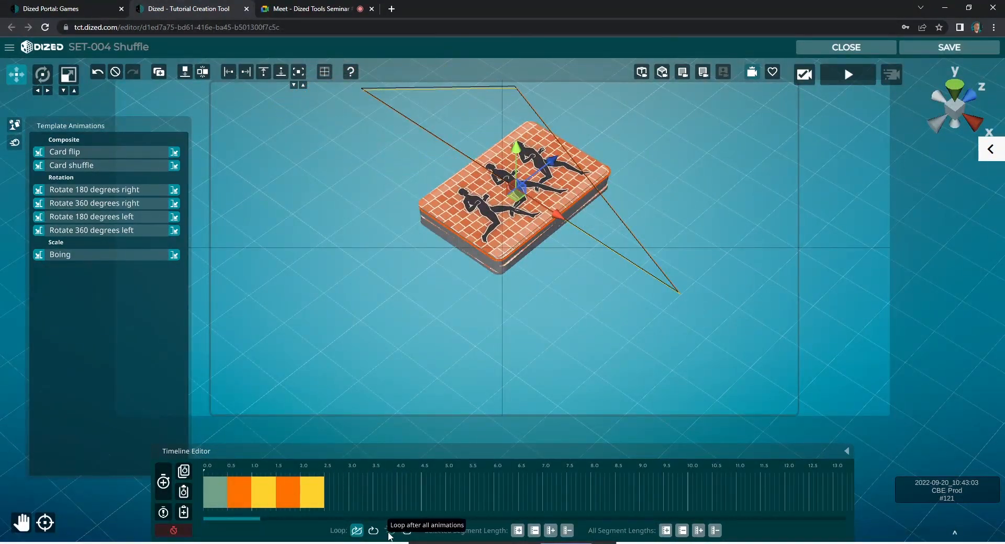
pyautogui.click(389, 531)
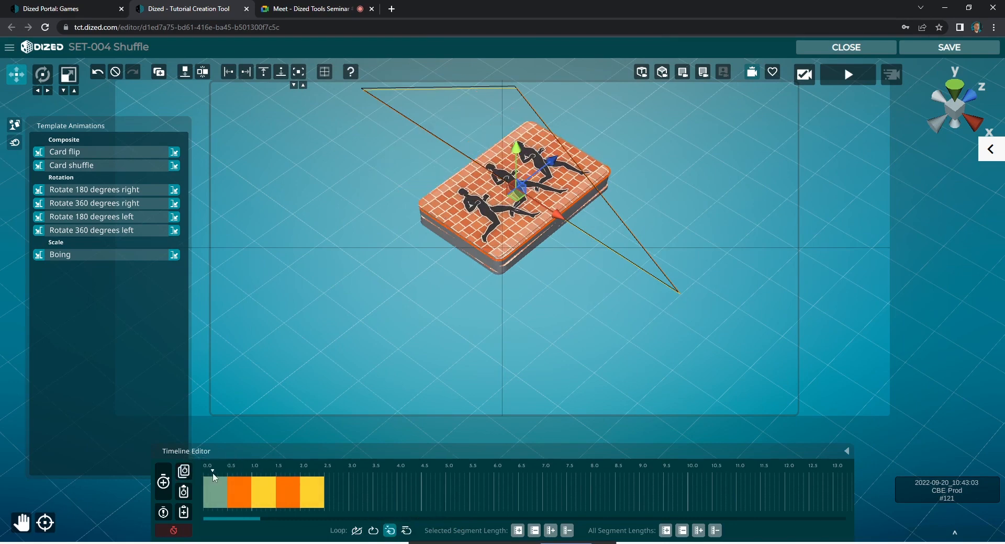
# - Paste the shuffle animation onto the third card, delay its start to 1.0, and make it loop after all animations
pyautogui.click(501, 222)
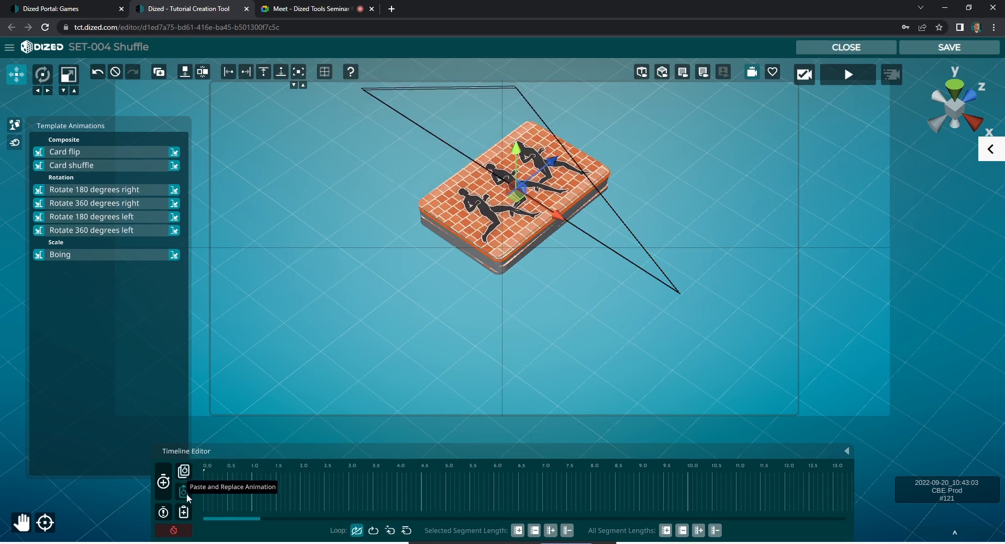
pyautogui.click(186, 494)
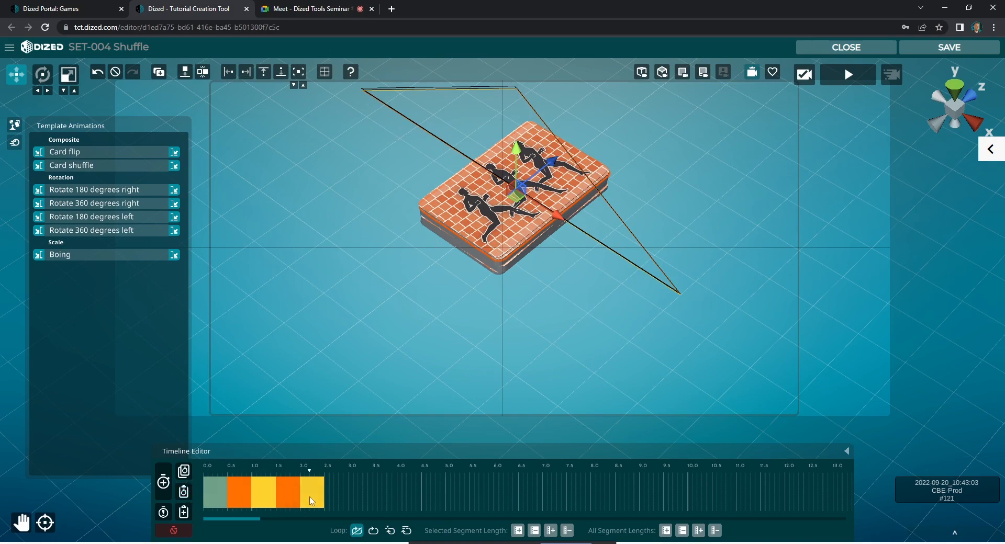
pyautogui.moveTo(341, 503); pyautogui.dragTo(237, 497)
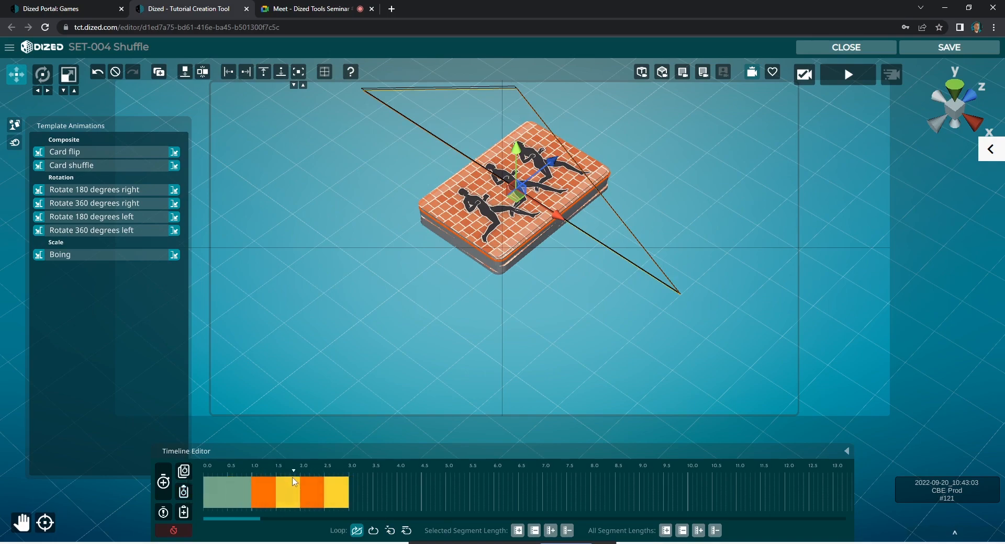
pyautogui.click(389, 529)
# - Add a keyframe segment after the third card's shuffle animation, shifting it so the timeline ends at about 5.0
pyautogui.click(163, 482)
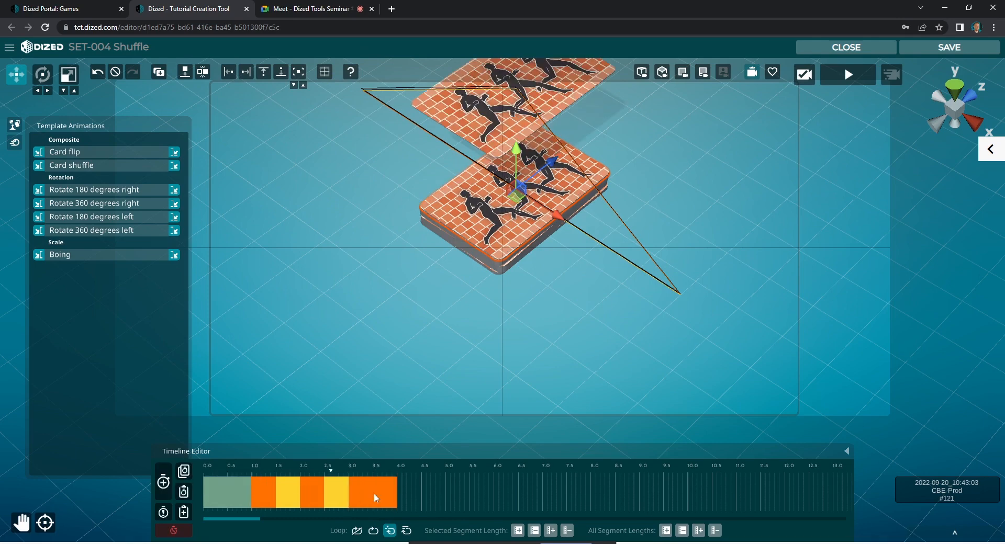
pyautogui.click(414, 494)
pyautogui.moveTo(413, 493); pyautogui.dragTo(453, 497)
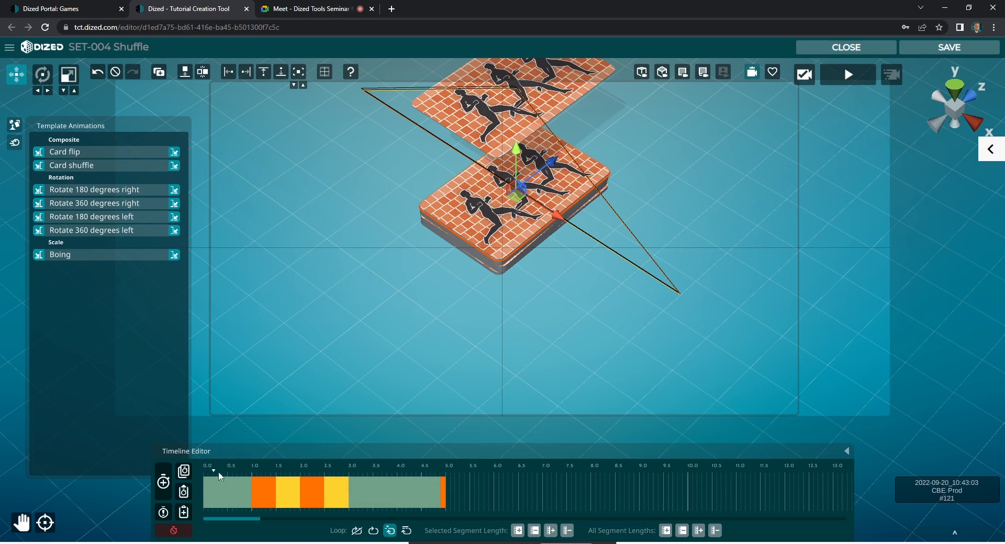
pyautogui.click(442, 489)
# - Preview the shuffle animation in the scene and close the SET-004 Shuffle block editor
pyautogui.click(848, 76)
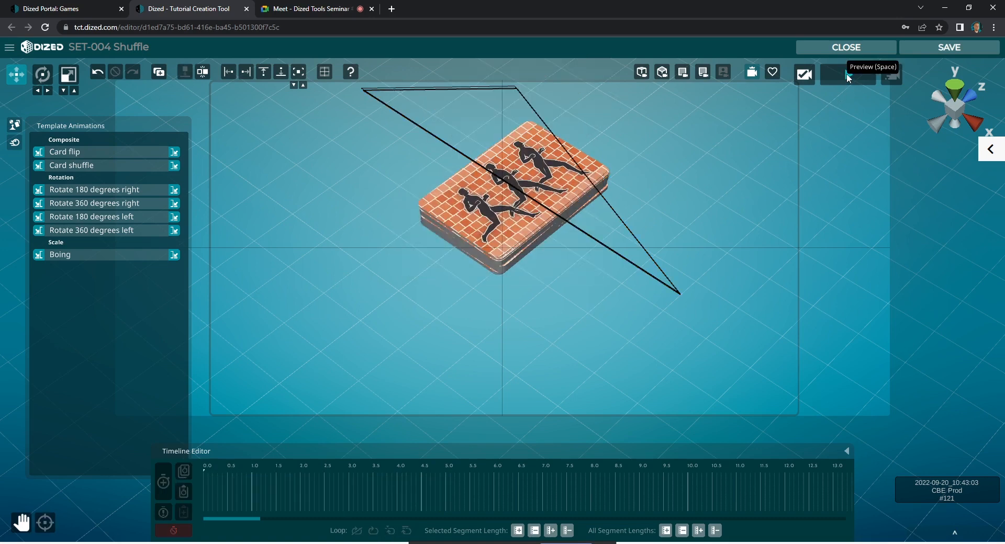
pyautogui.click(848, 77)
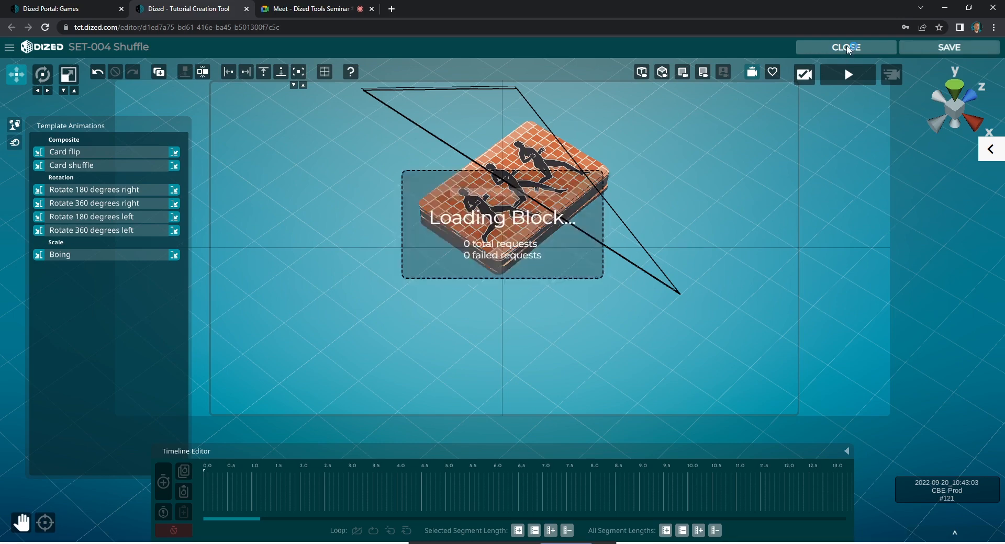
pyautogui.click(847, 47)
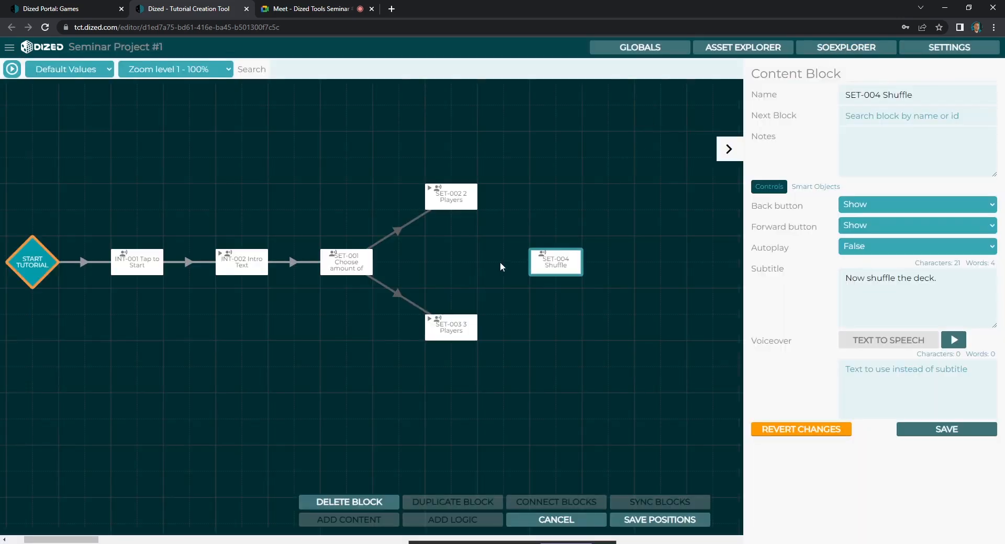
# - Play the SET-004 Shuffle block in the tutorial previewer to check the looping cards and subtitle, and close the preview
pyautogui.click(12, 69)
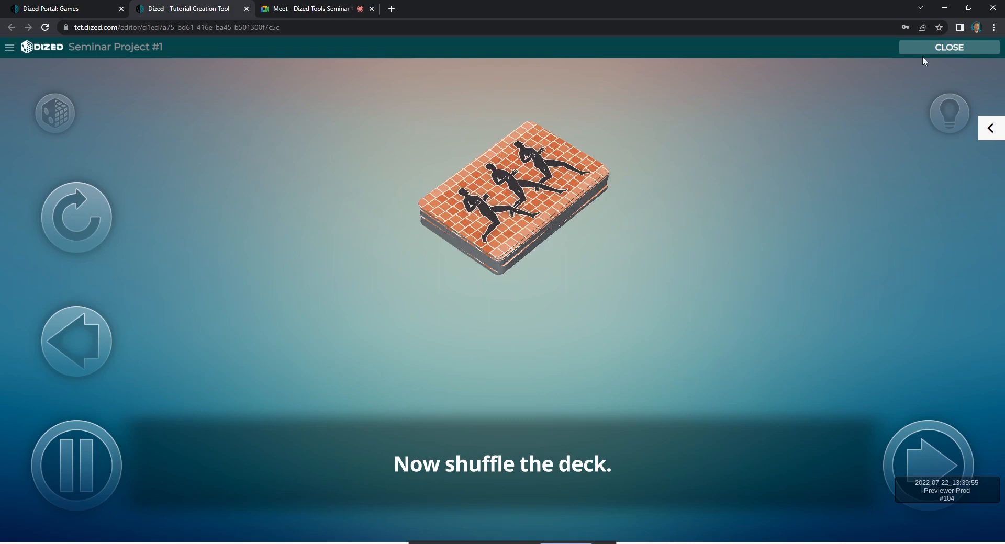
pyautogui.click(950, 48)
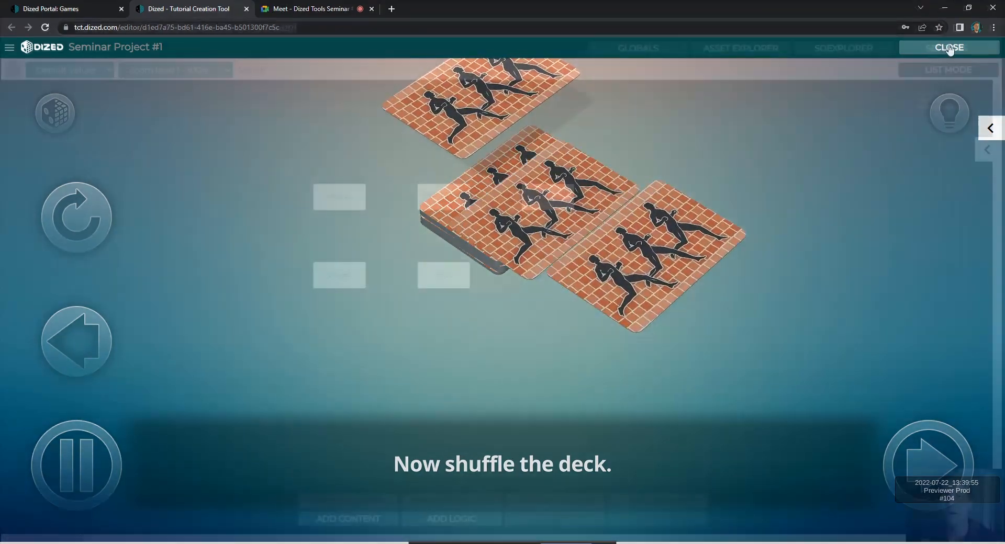